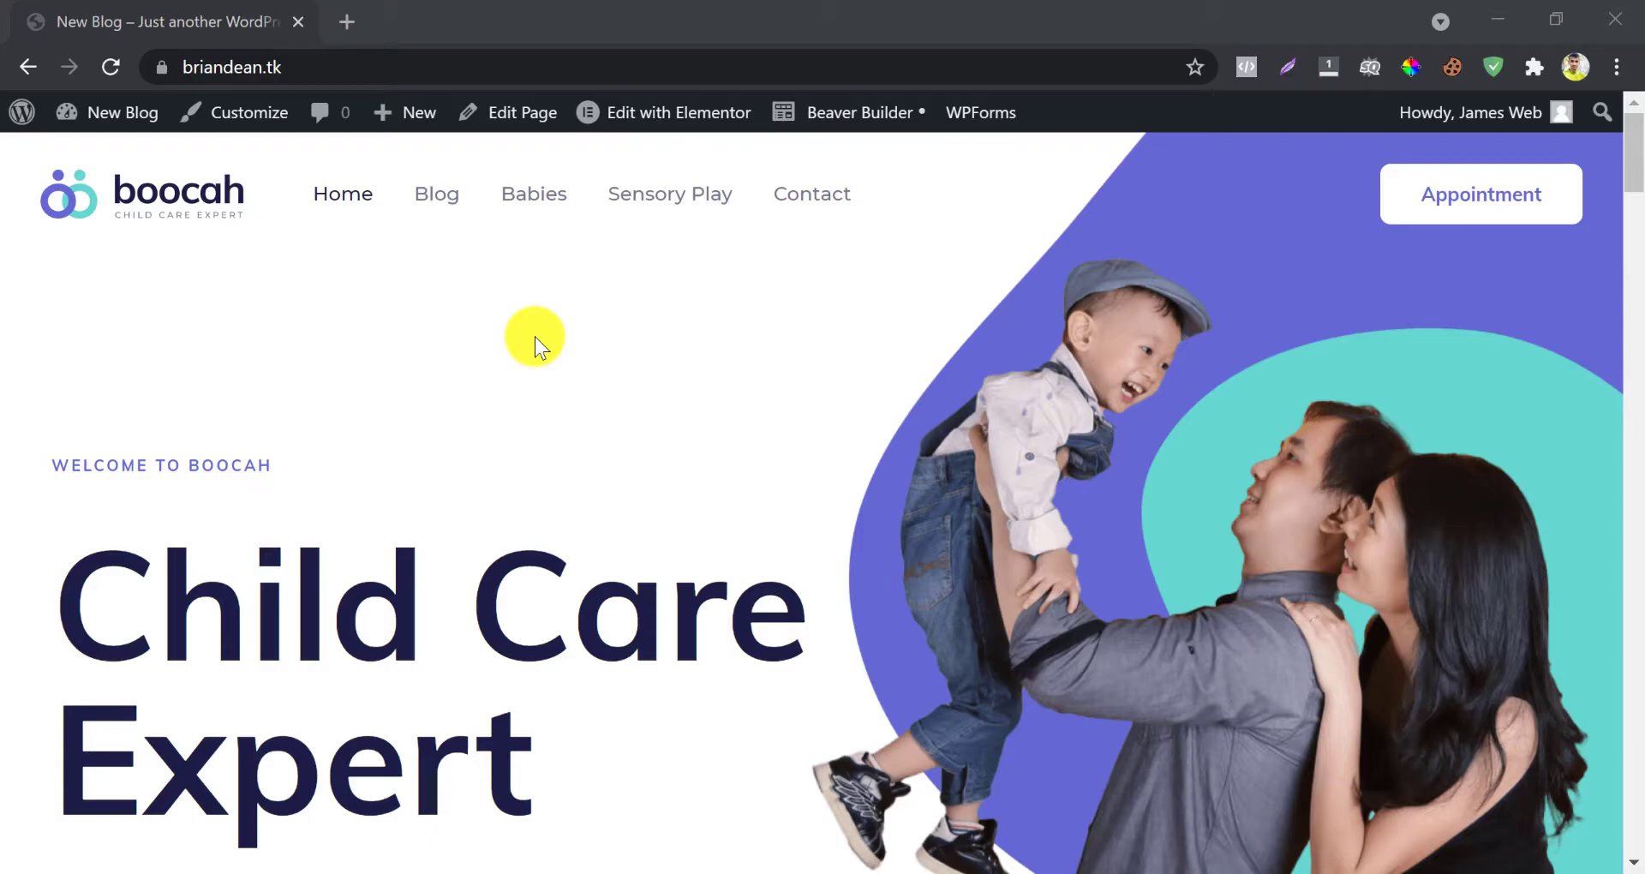
Open the homepage's first article image in its own tab to check its address.
{"action": "scroll", "coordinate": [535, 337], "scroll_direction": "down", "scroll_amount": 20}
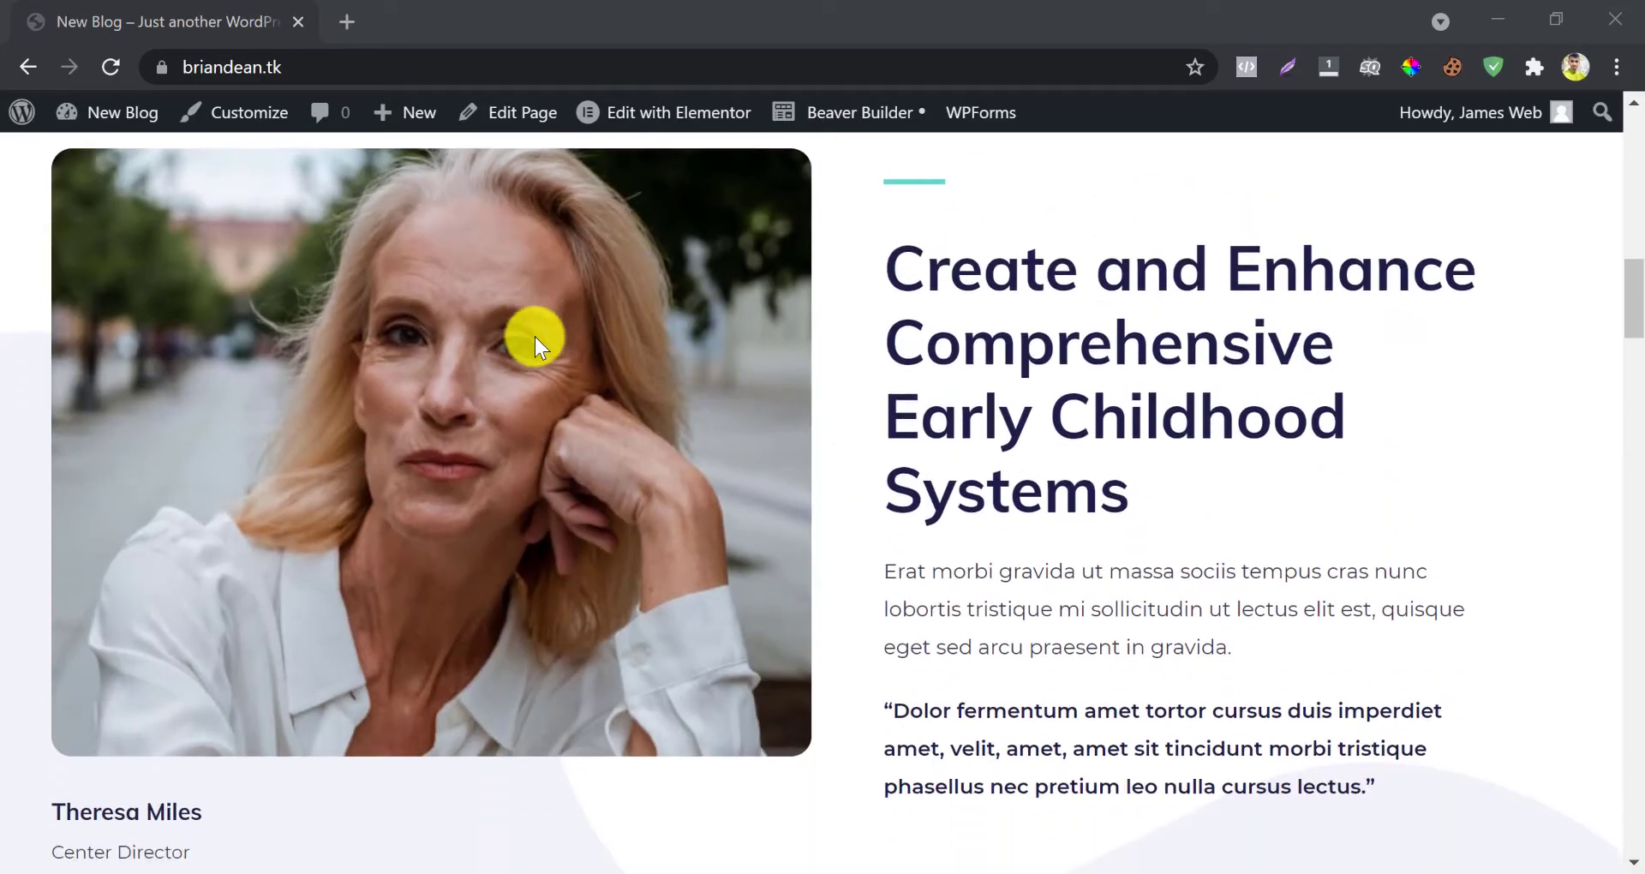
{"action": "scroll", "coordinate": [534, 338], "scroll_direction": "down", "scroll_amount": 12}
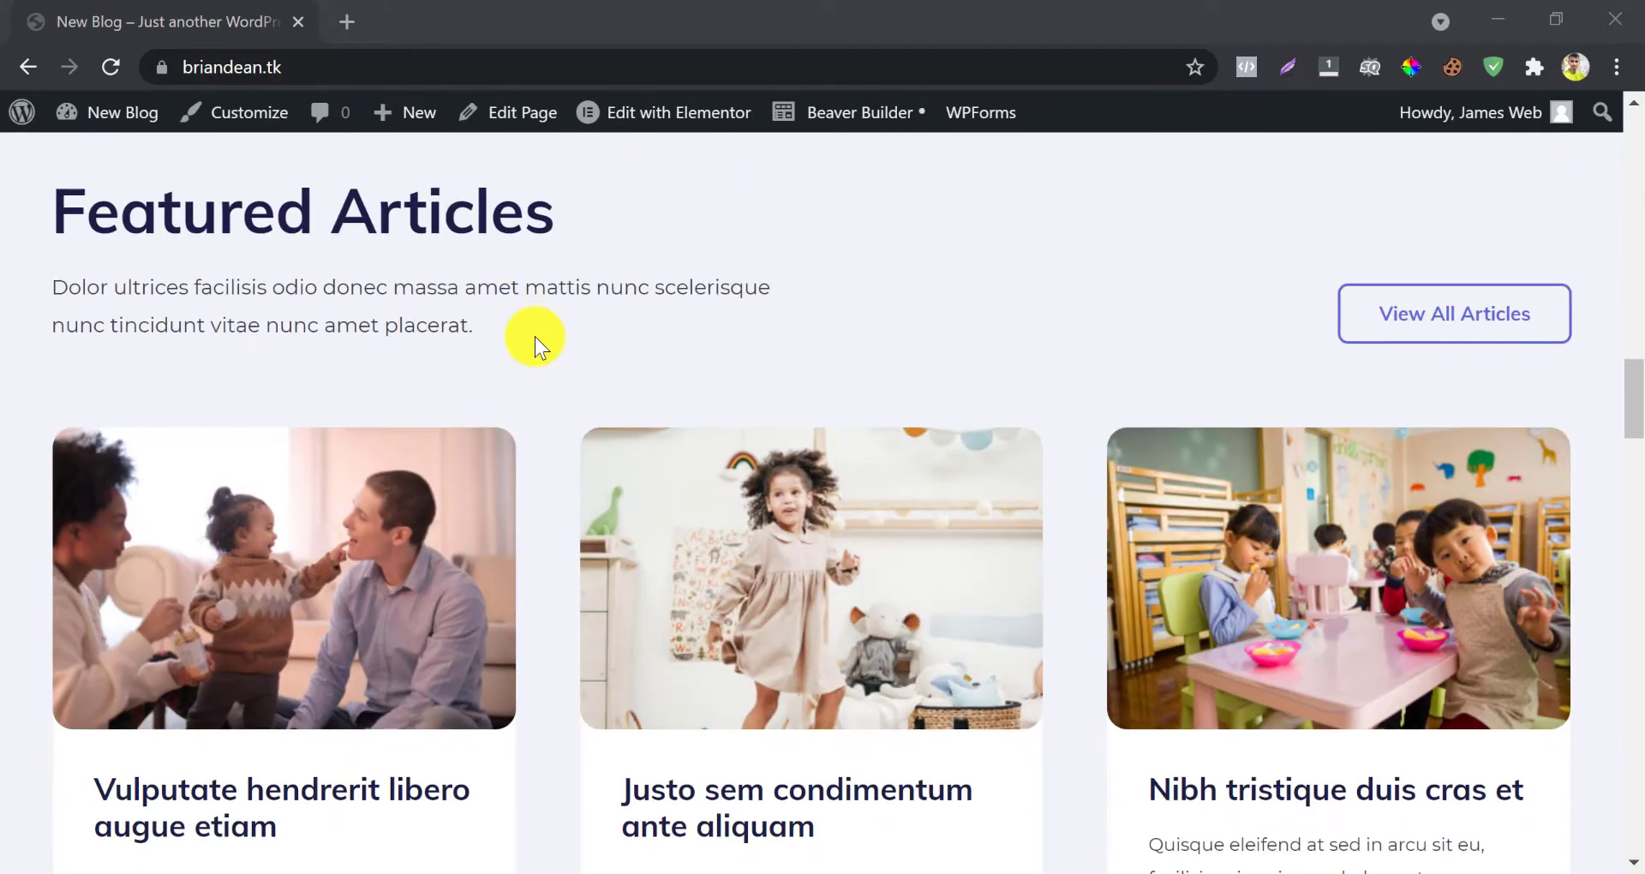
{"action": "scroll", "coordinate": [535, 337], "scroll_direction": "down", "scroll_amount": 2}
{"action": "scroll", "coordinate": [535, 338], "scroll_direction": "up", "scroll_amount": 4}
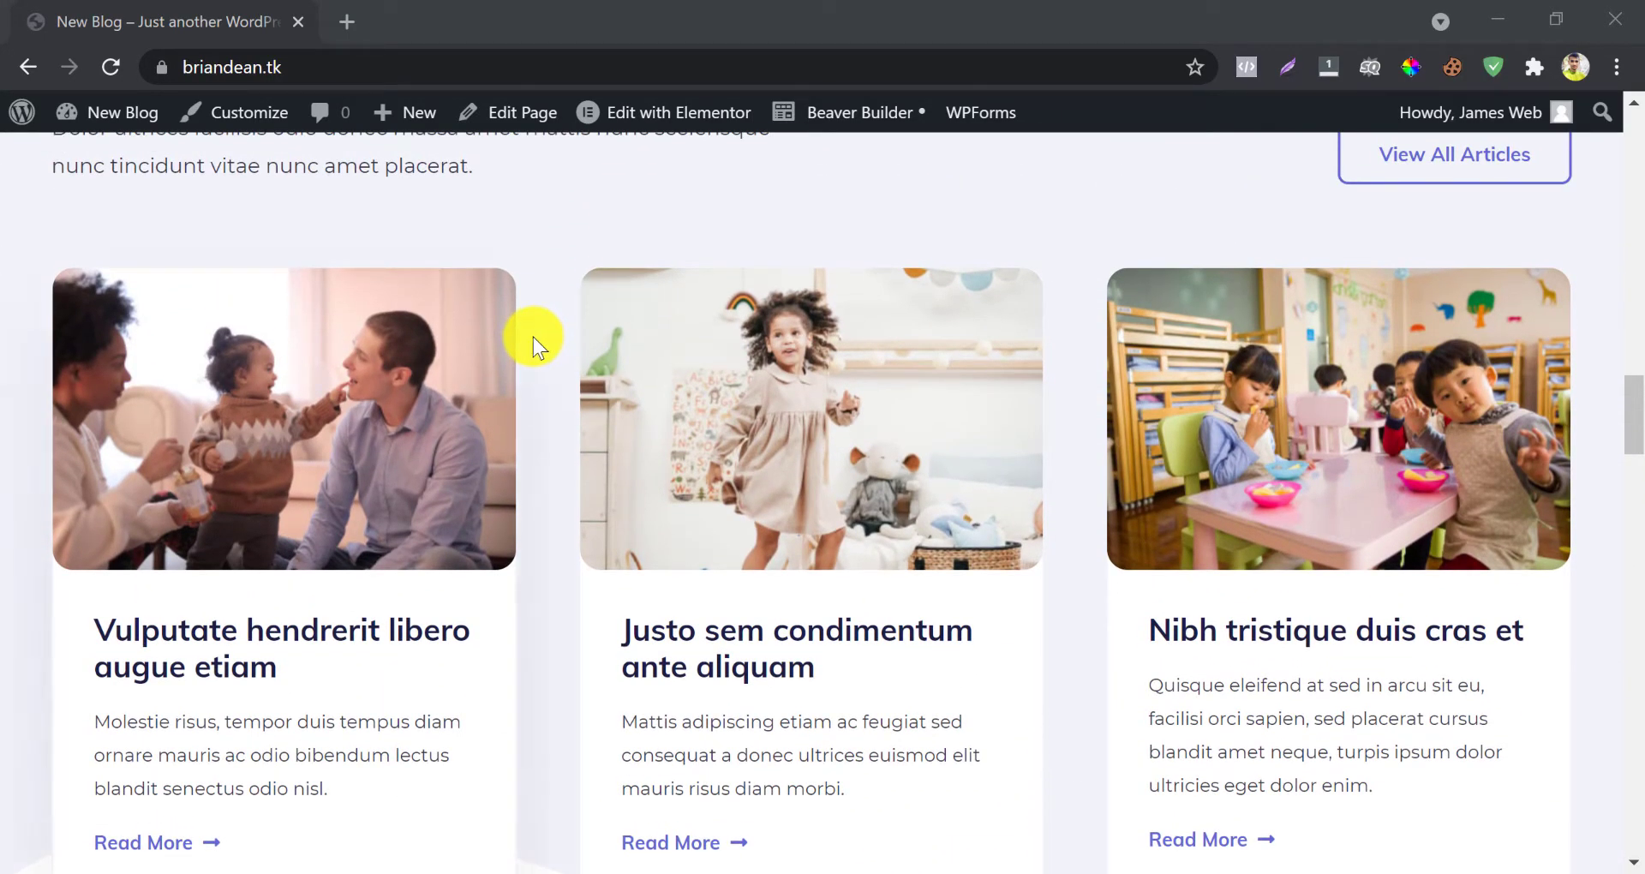
{"action": "right_click", "coordinate": [389, 332]}
{"action": "left_click", "coordinate": [413, 358]}
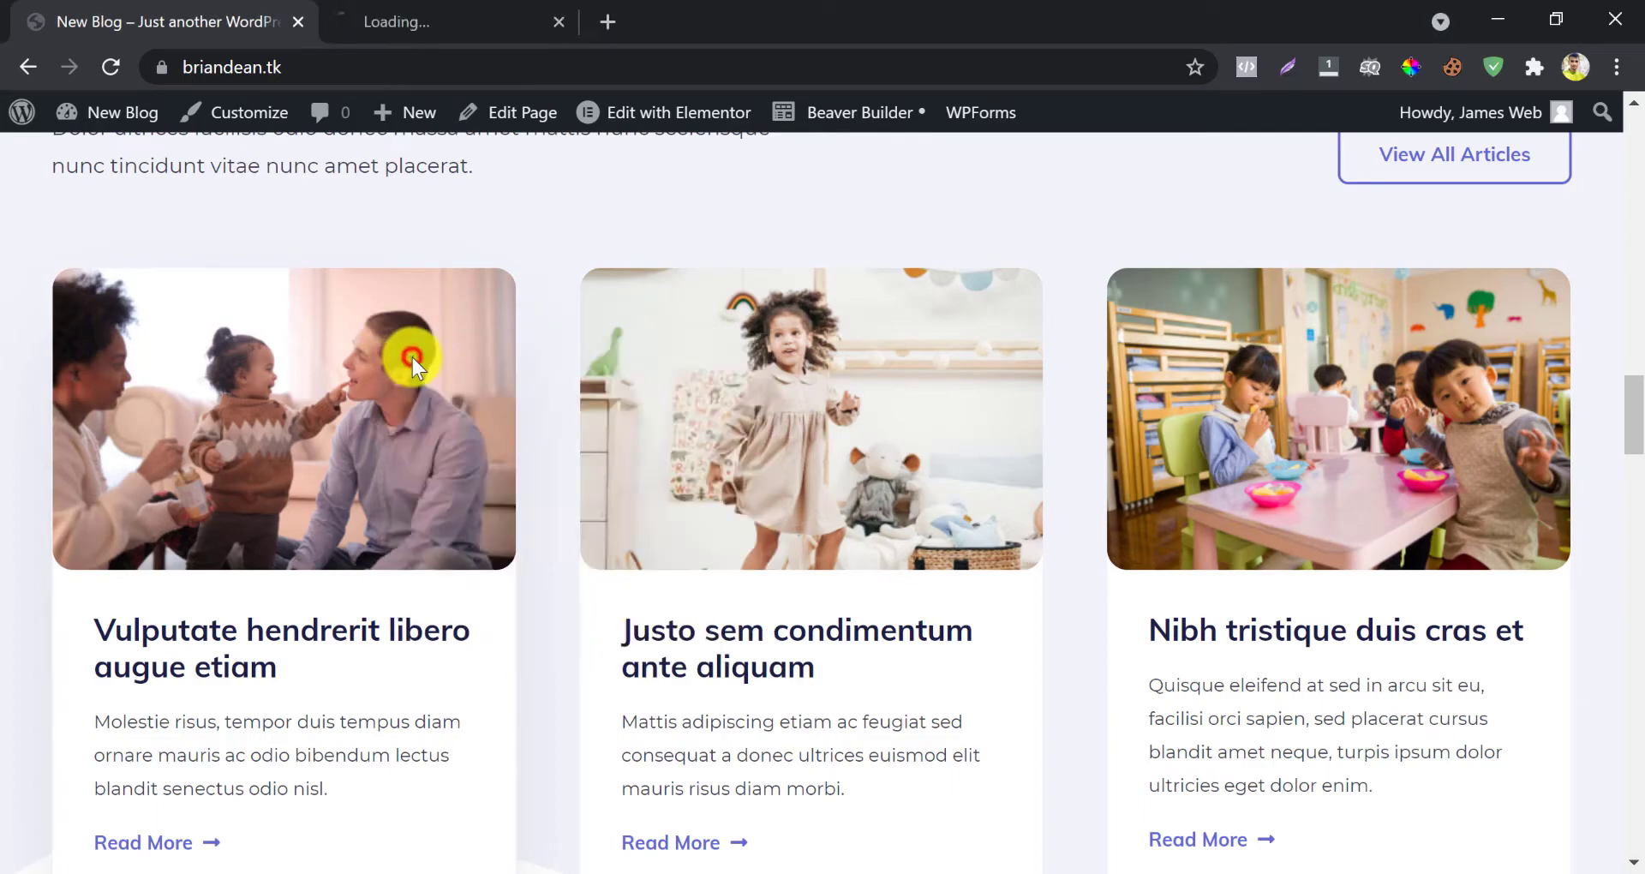
{"action": "left_click", "coordinate": [438, 11]}
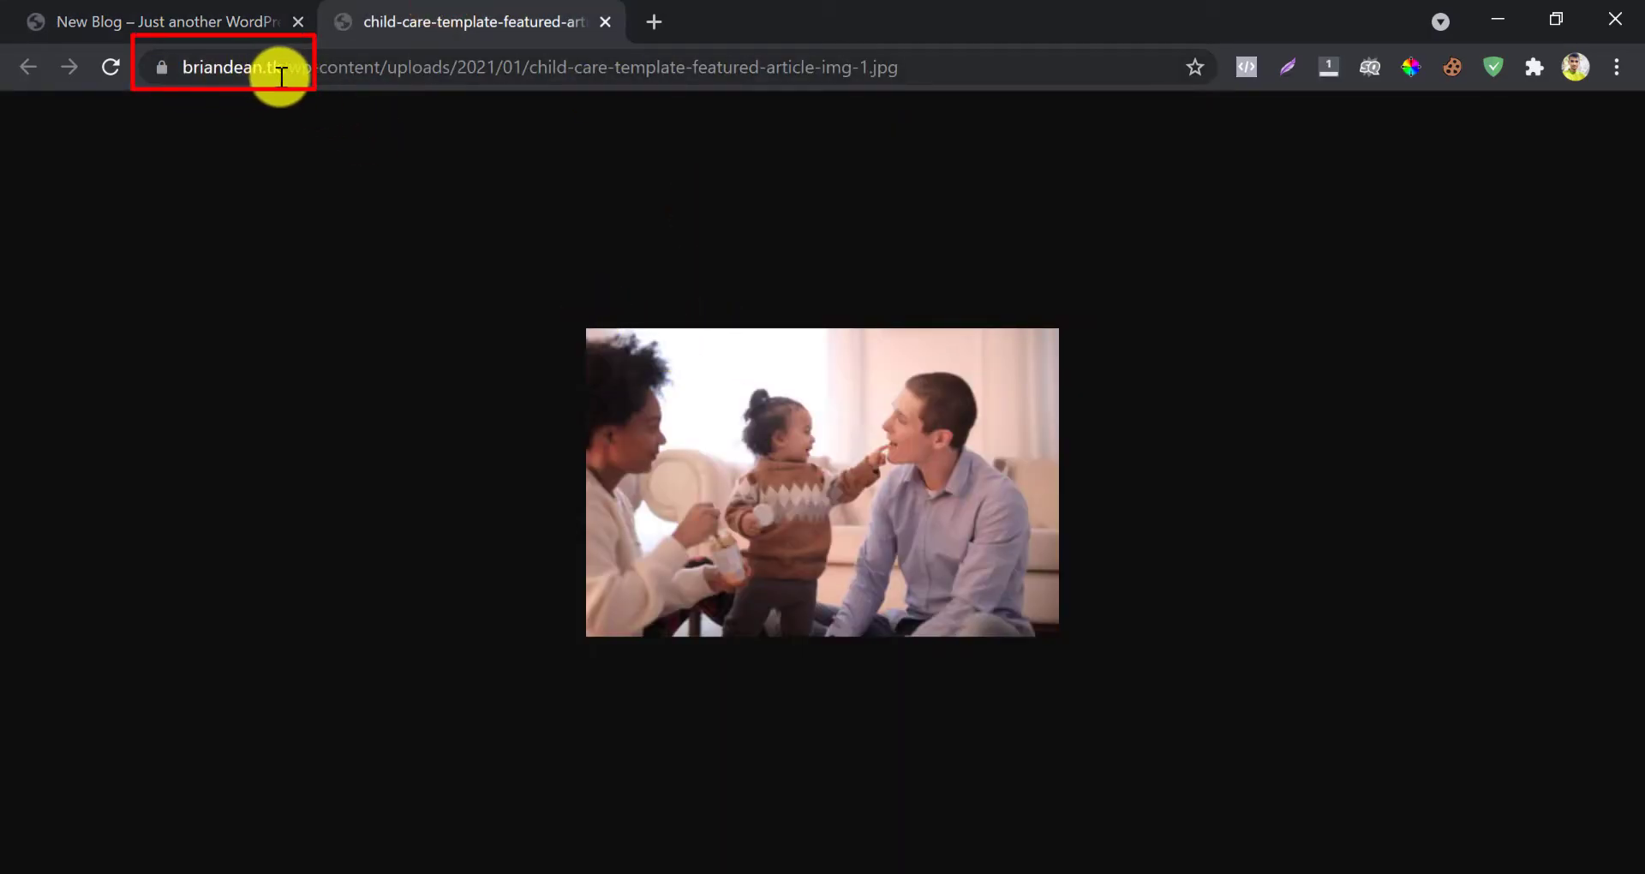
{"action": "left_click", "coordinate": [600, 28]}
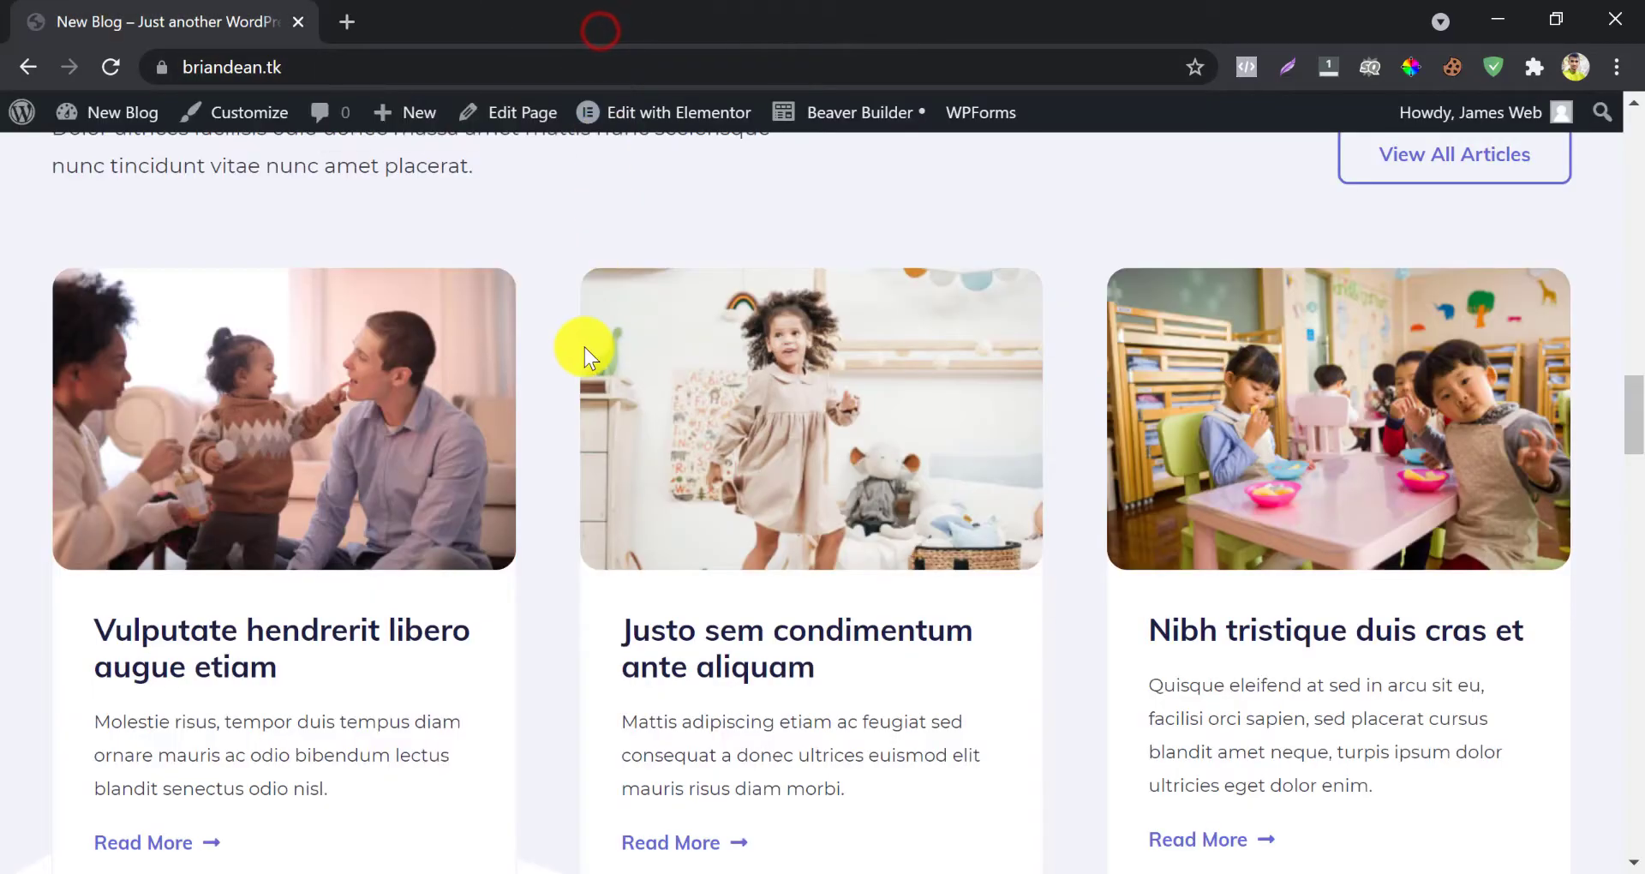
{"action": "scroll", "coordinate": [584, 348], "scroll_direction": "down", "scroll_amount": 10}
{"action": "scroll", "coordinate": [562, 308], "scroll_direction": "up", "scroll_amount": 15}
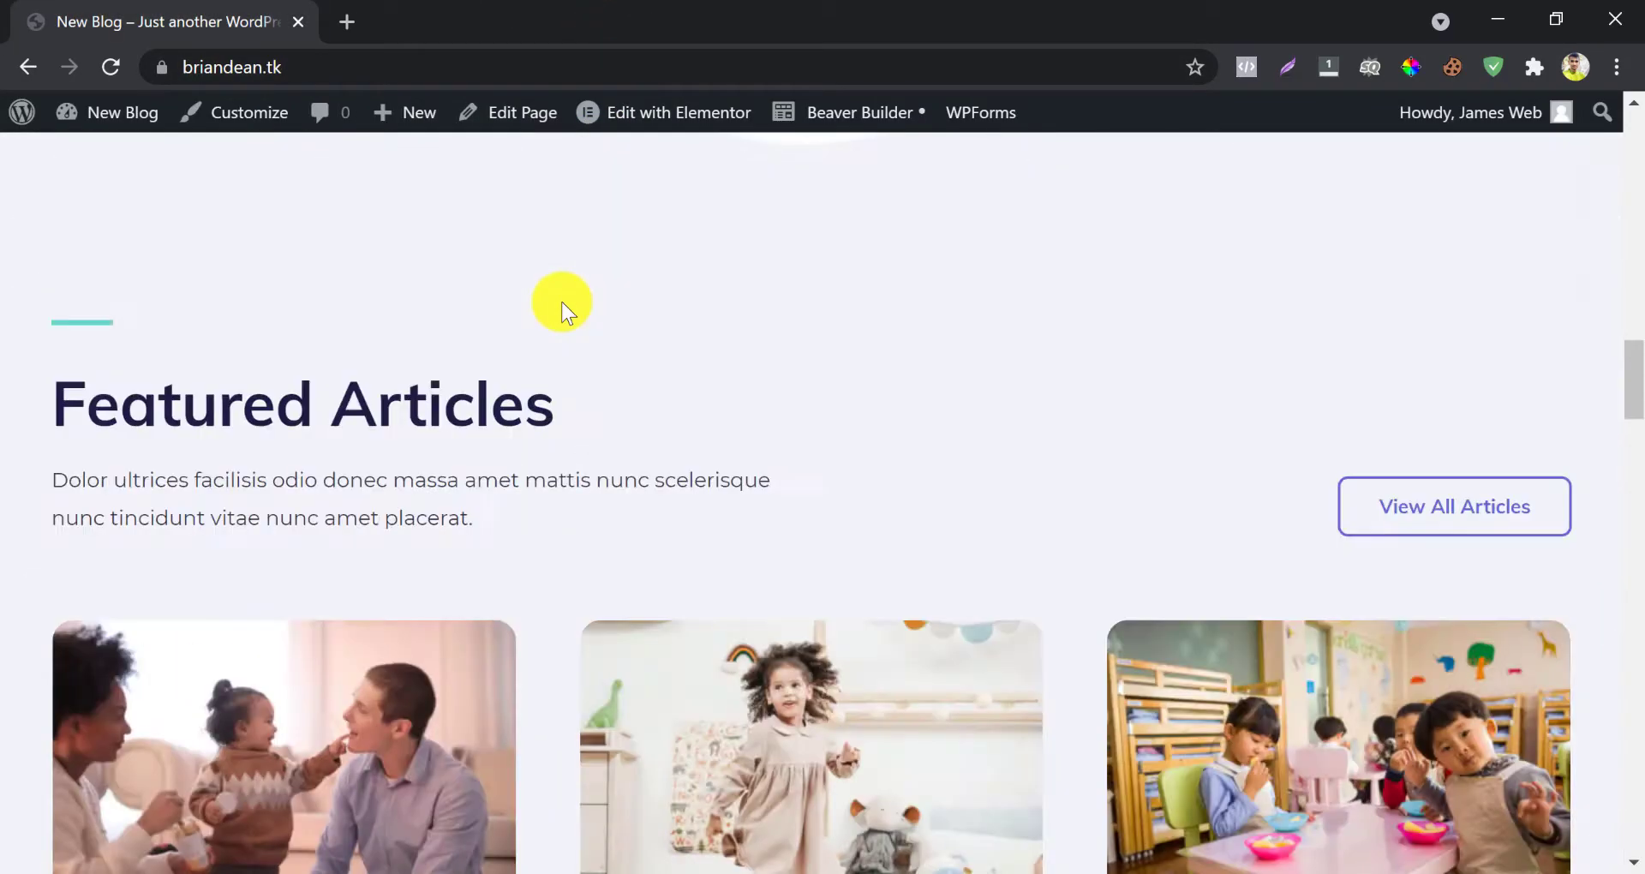
{"action": "scroll", "coordinate": [562, 309], "scroll_direction": "up", "scroll_amount": 10}
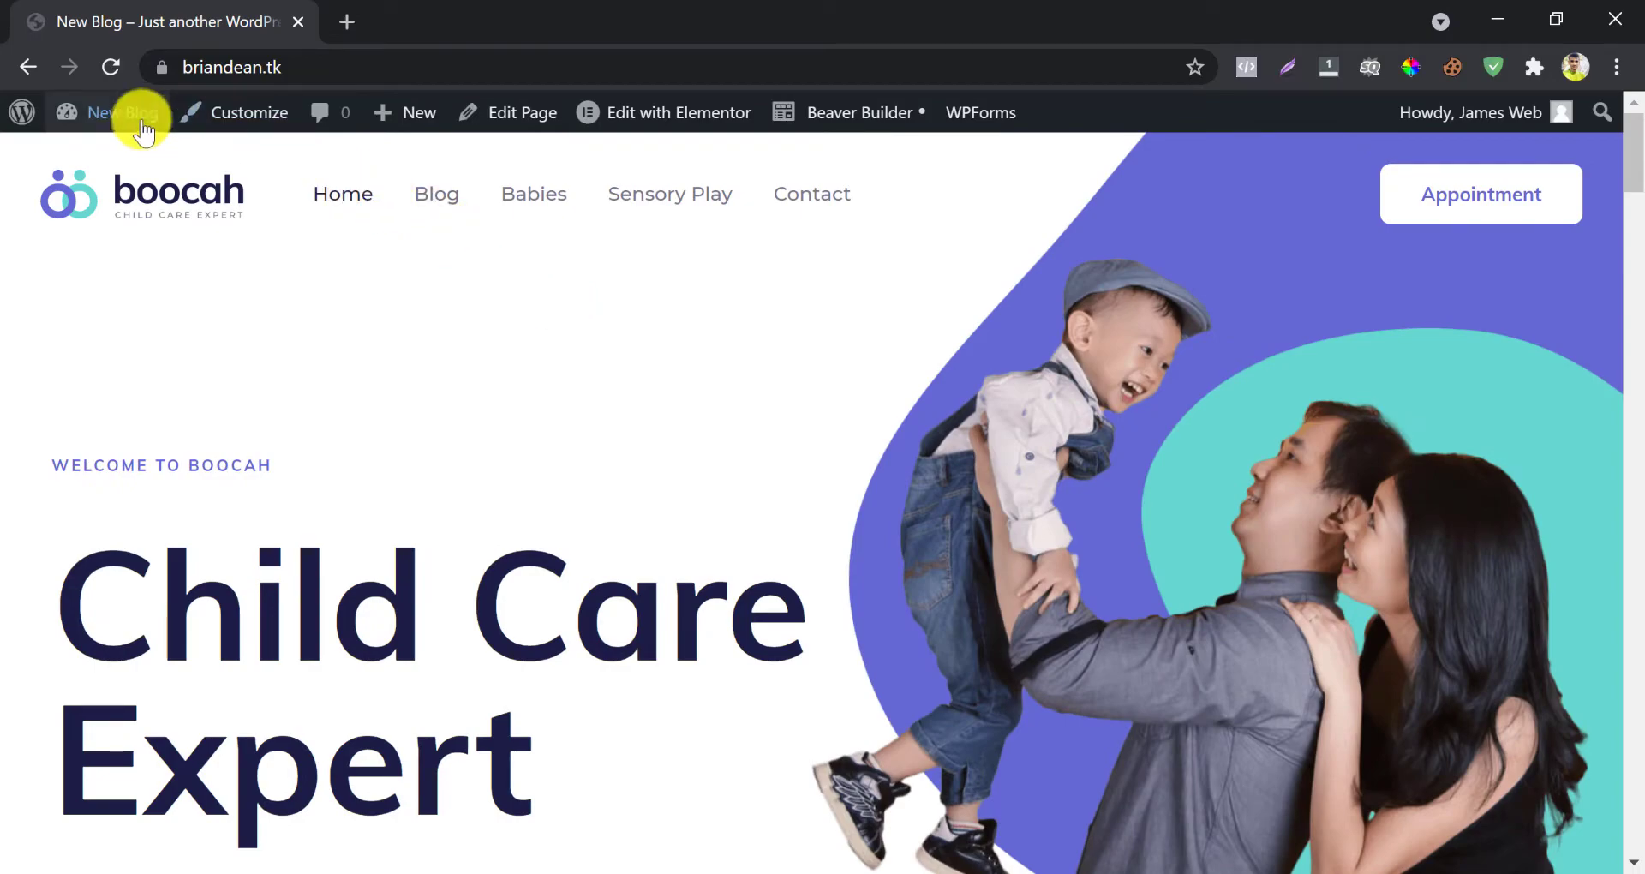
Go from the admin dashboard to the Plugins > Add New page.
{"action": "mouse_move", "coordinate": [139, 124]}
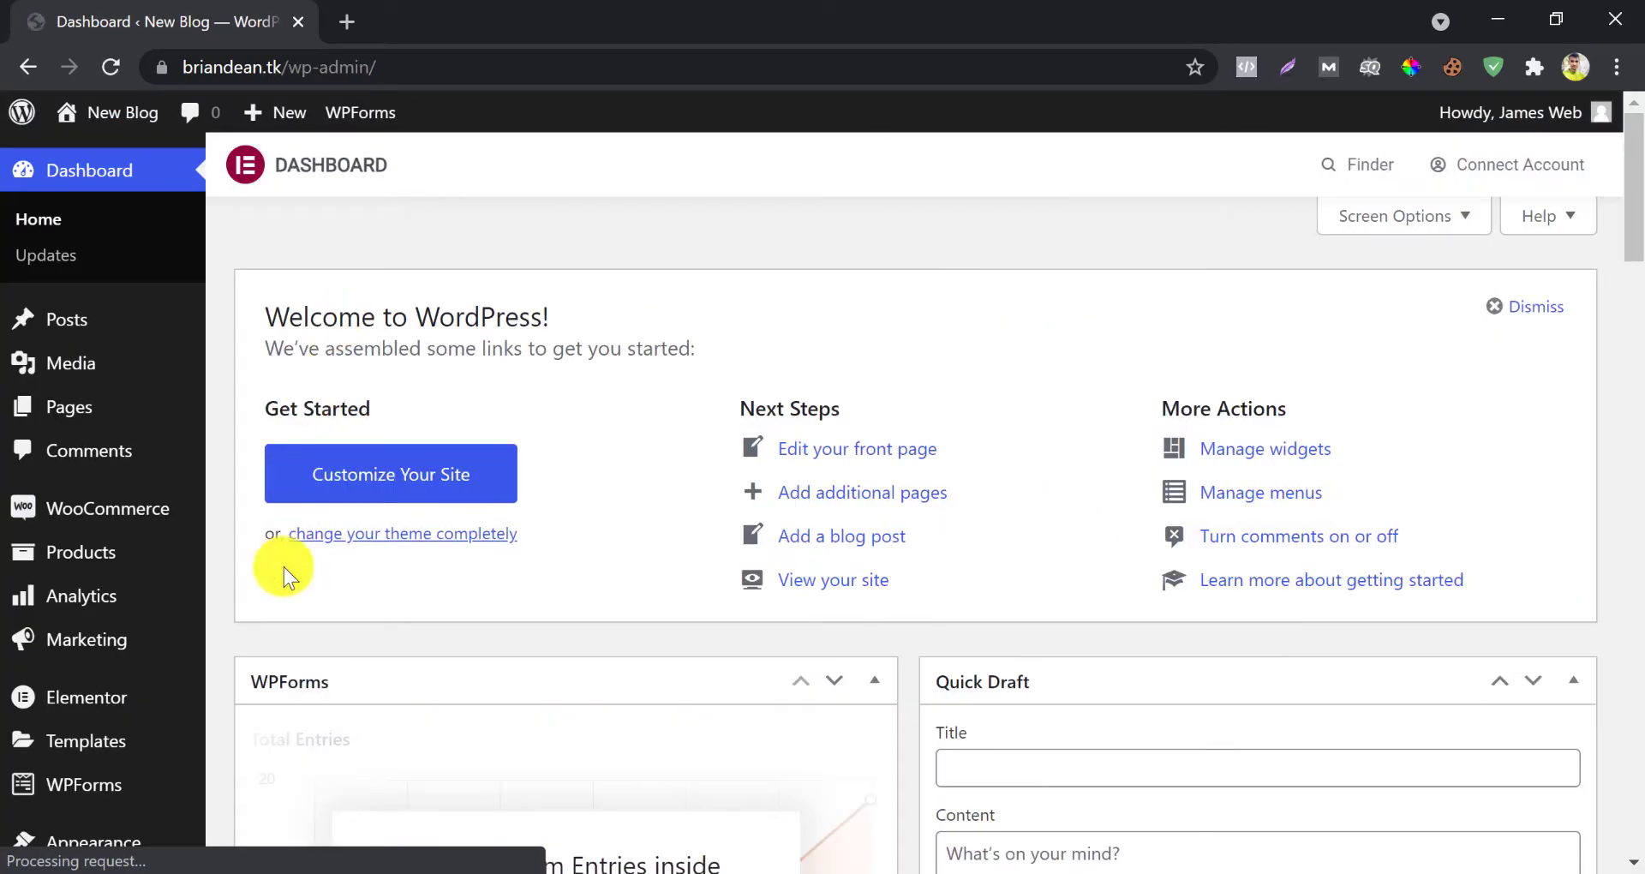
{"action": "scroll", "coordinate": [296, 503], "scroll_direction": "down", "scroll_amount": 5}
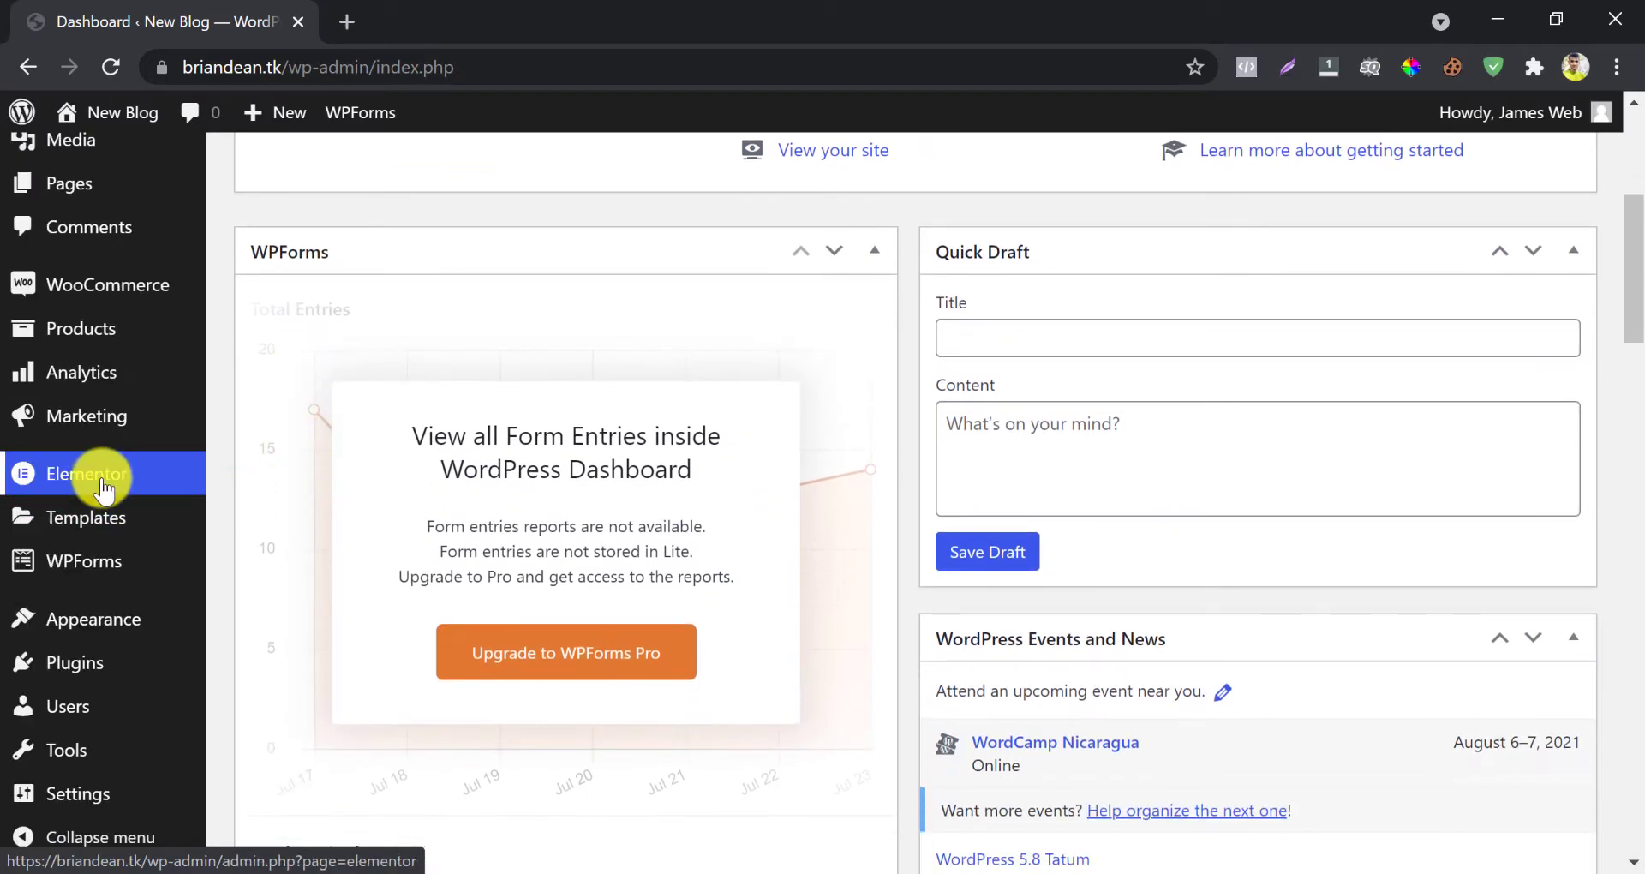
{"action": "mouse_move", "coordinate": [180, 694]}
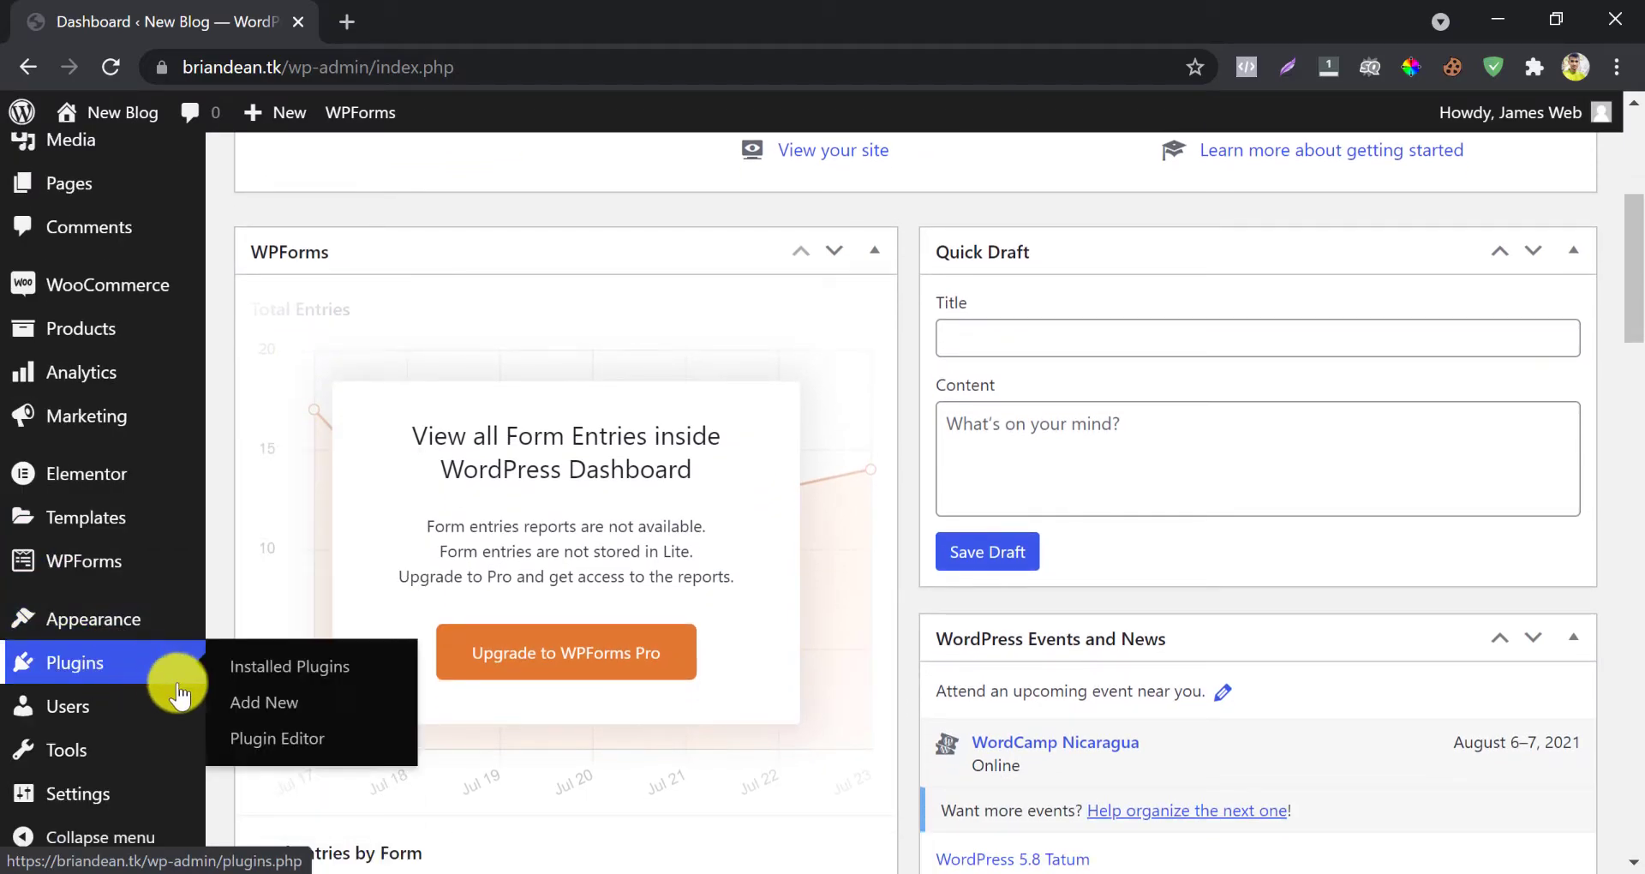
{"action": "left_click", "coordinate": [233, 722]}
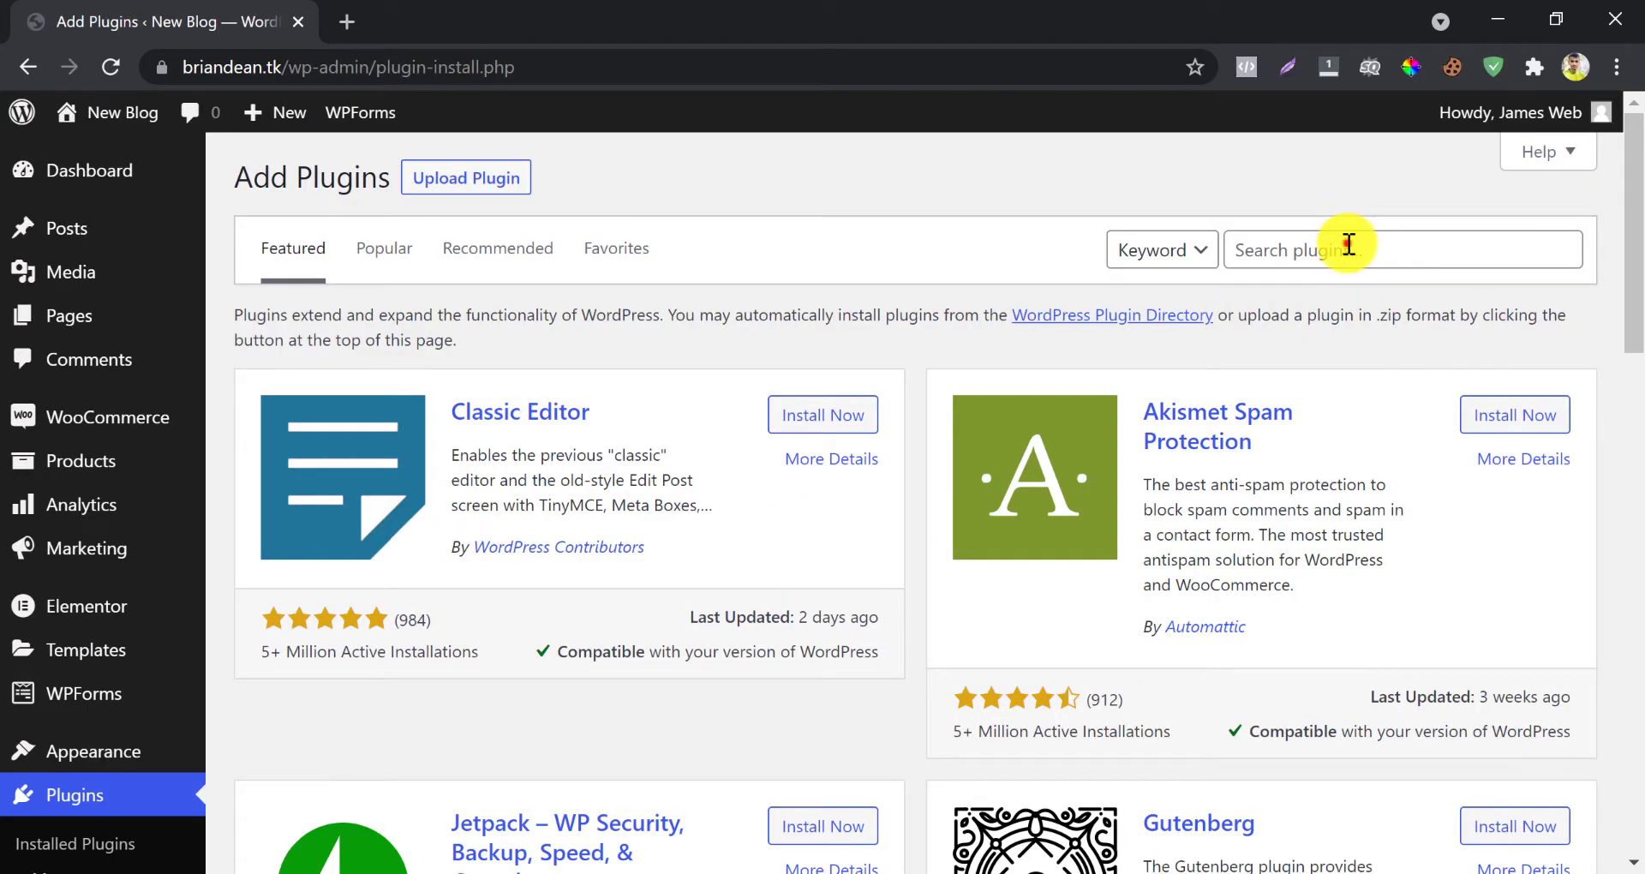
Search plugins for 'imagee', then install and activate ImageEngine Optimizer CDN.
{"action": "left_click", "coordinate": [1348, 244]}
{"action": "type", "text": "imageengine"}
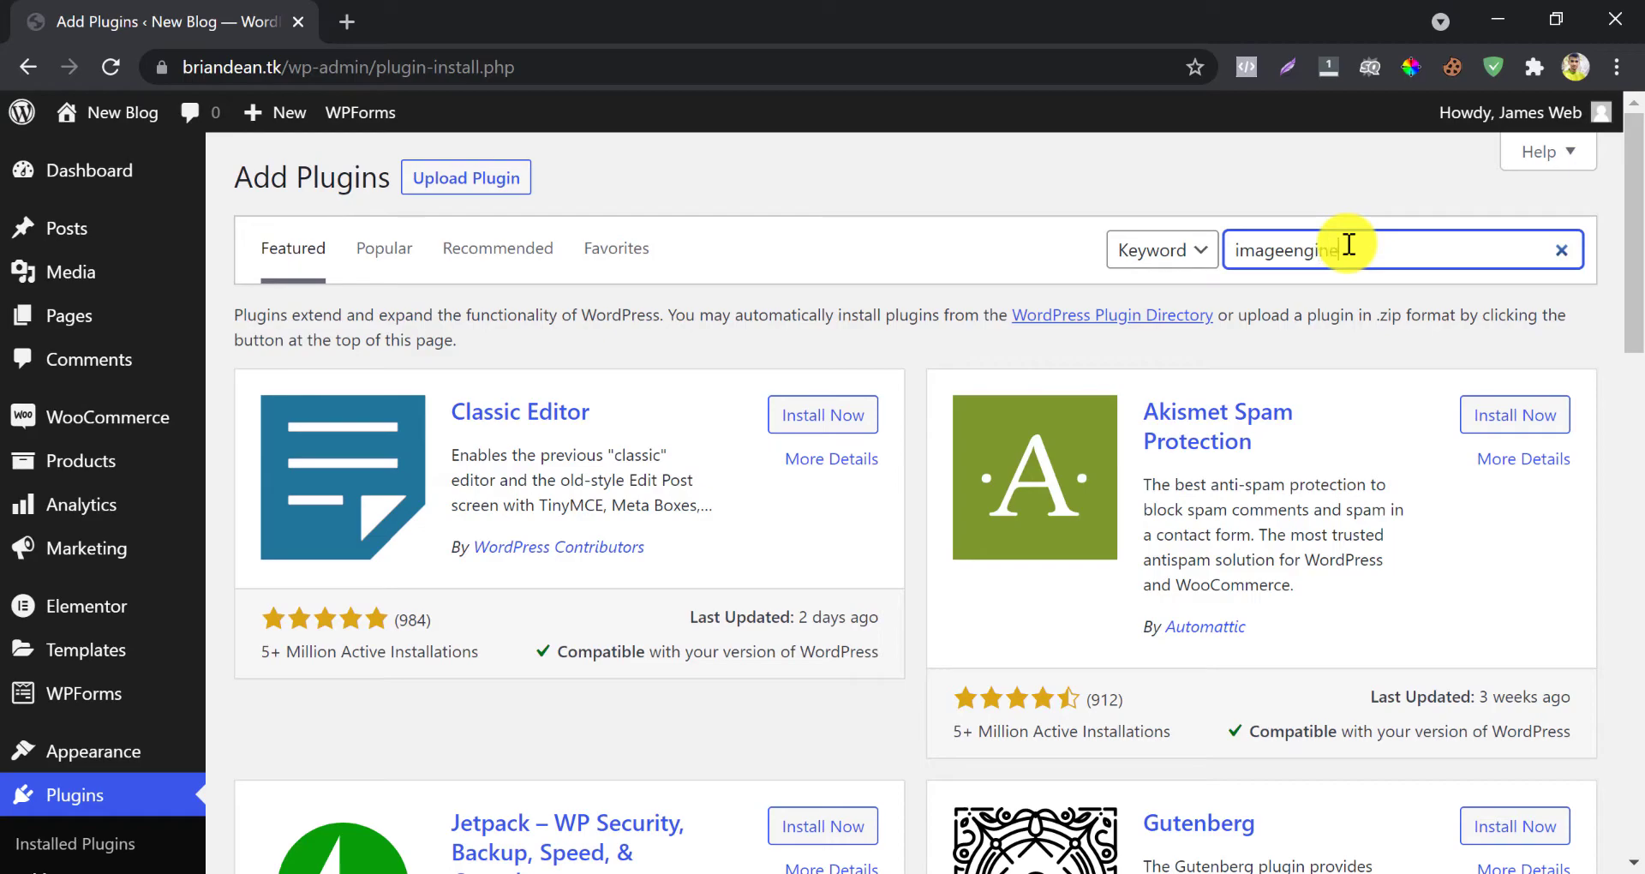
{"action": "key", "text": "Return"}
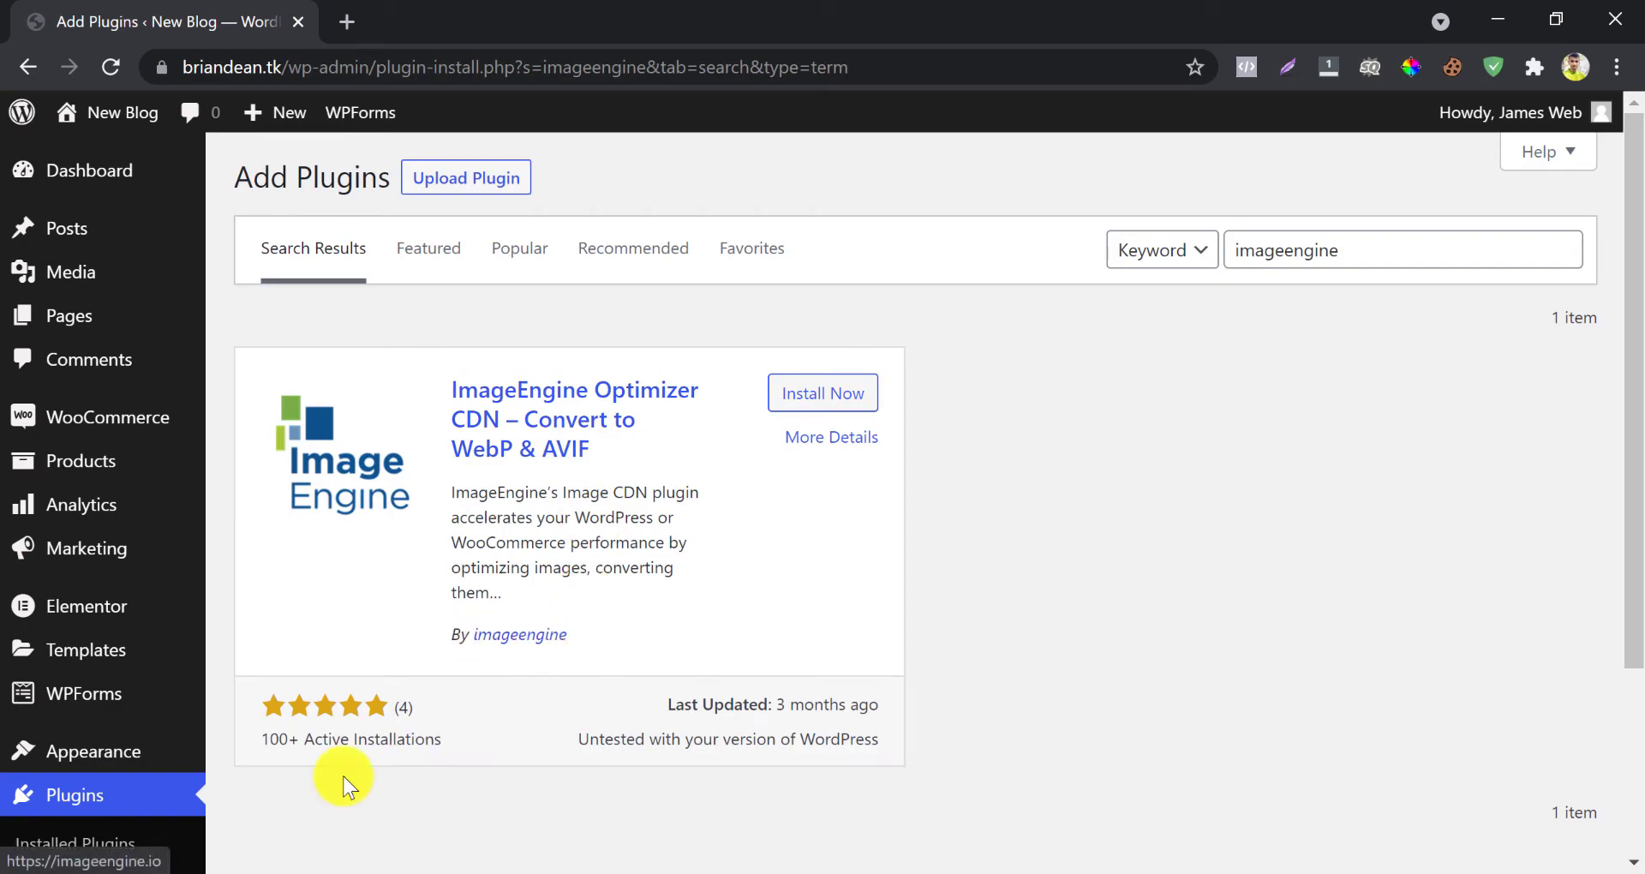
{"action": "left_click", "coordinate": [803, 391]}
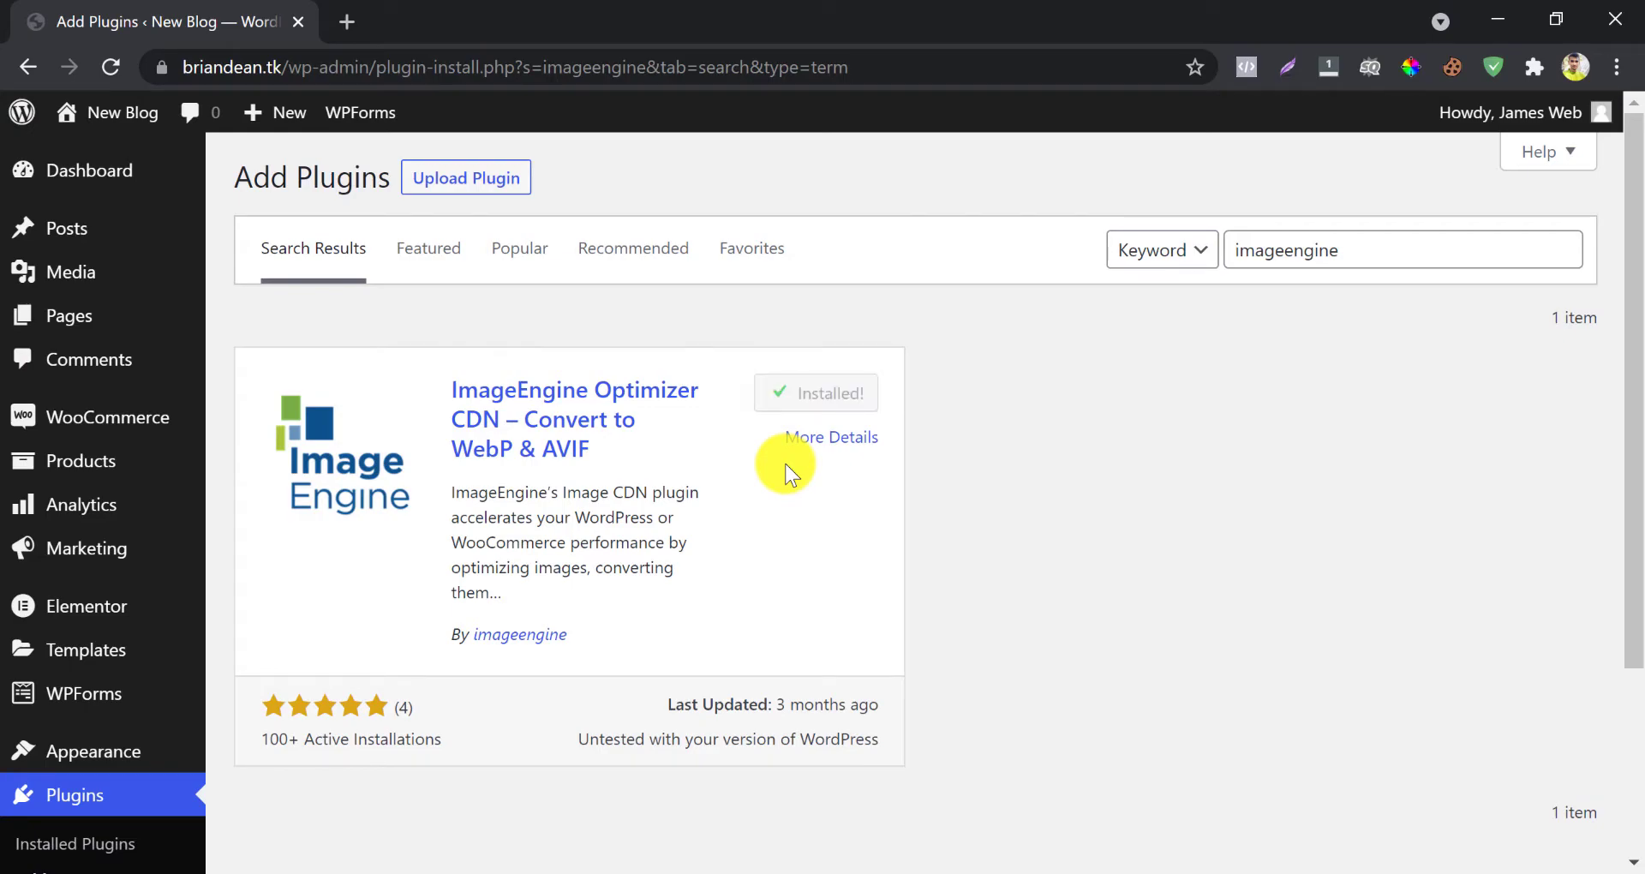
{"action": "left_click", "coordinate": [811, 396]}
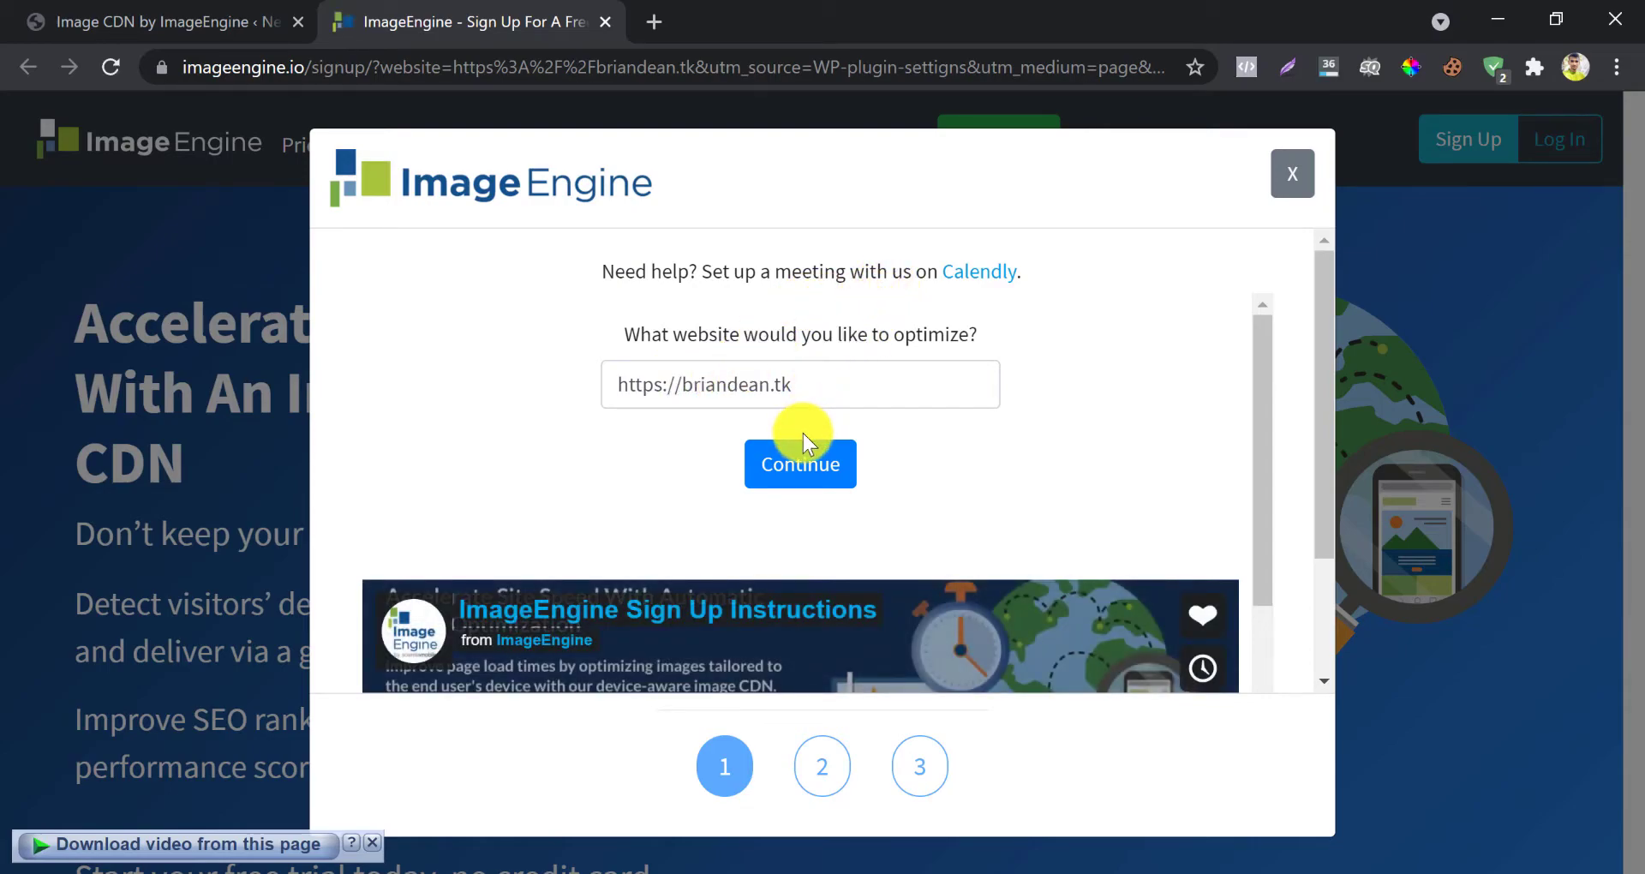
{"action": "left_click", "coordinate": [787, 470]}
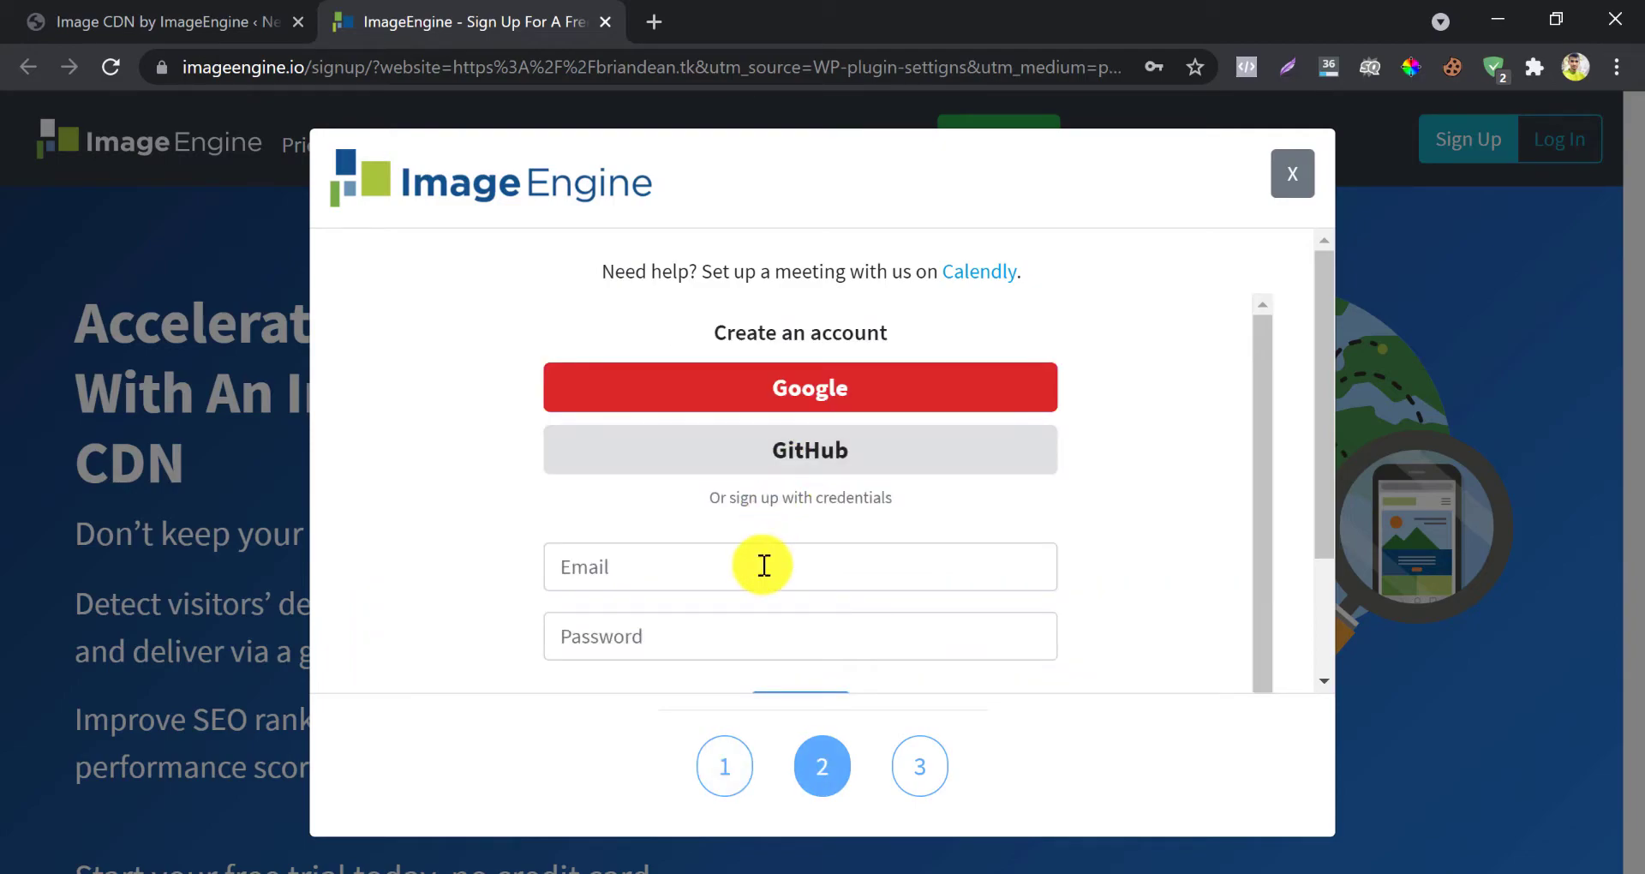
Autofill the saved account e-mail and password and submit the sign-up.
{"action": "left_click", "coordinate": [629, 566]}
{"action": "key", "text": "Down"}
{"action": "key", "text": "Return"}
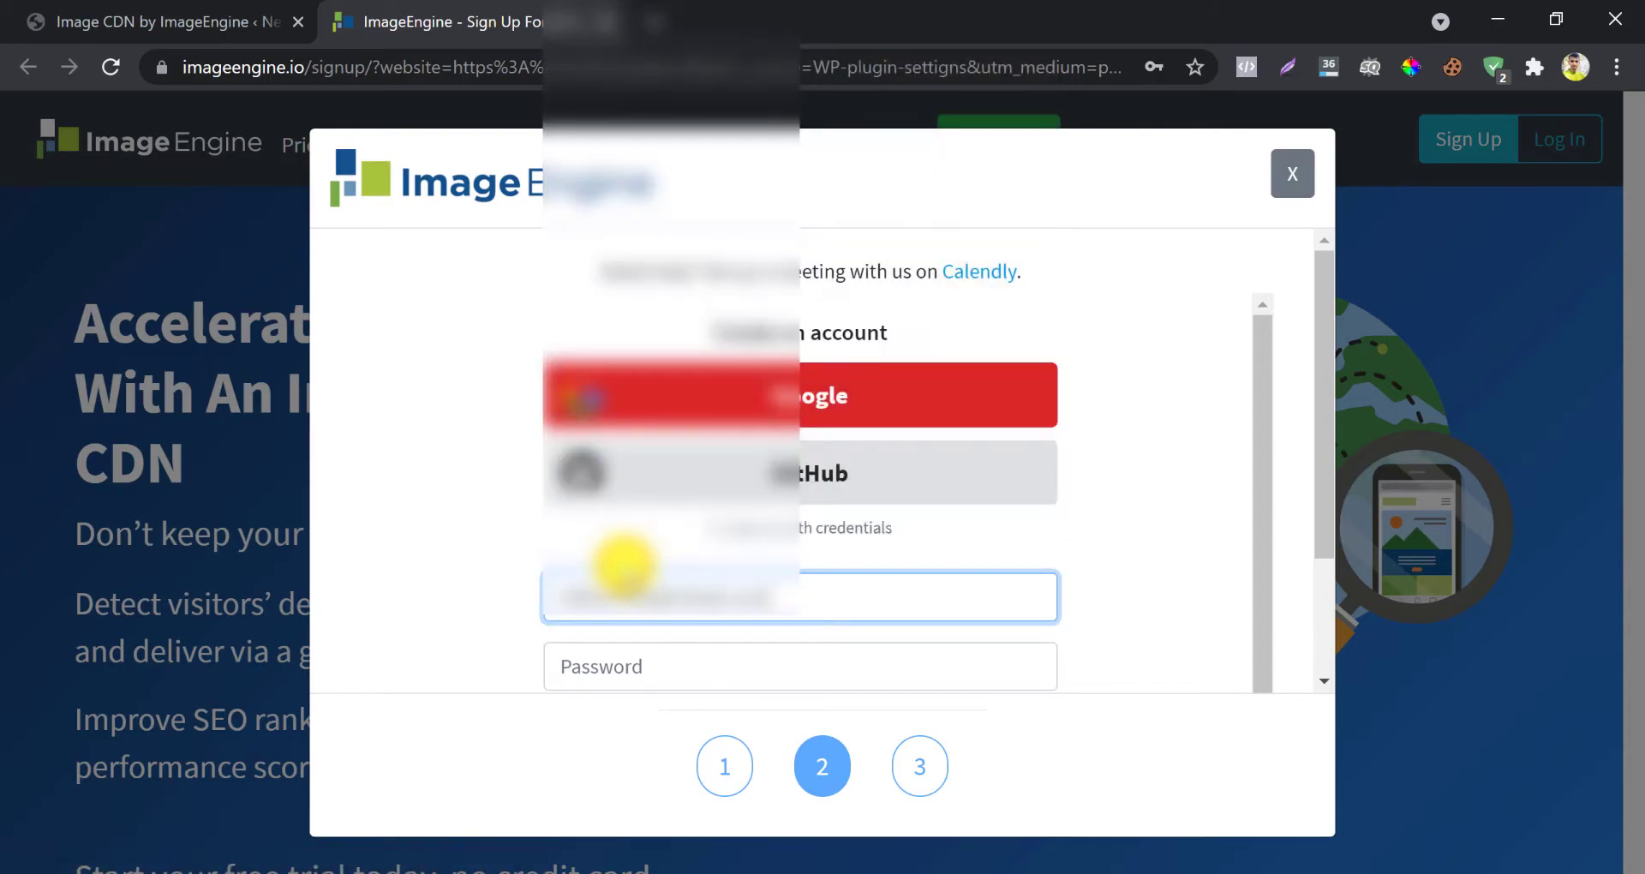
{"action": "scroll", "coordinate": [624, 566], "scroll_direction": "down", "scroll_amount": 2}
{"action": "left_click", "coordinate": [619, 489]}
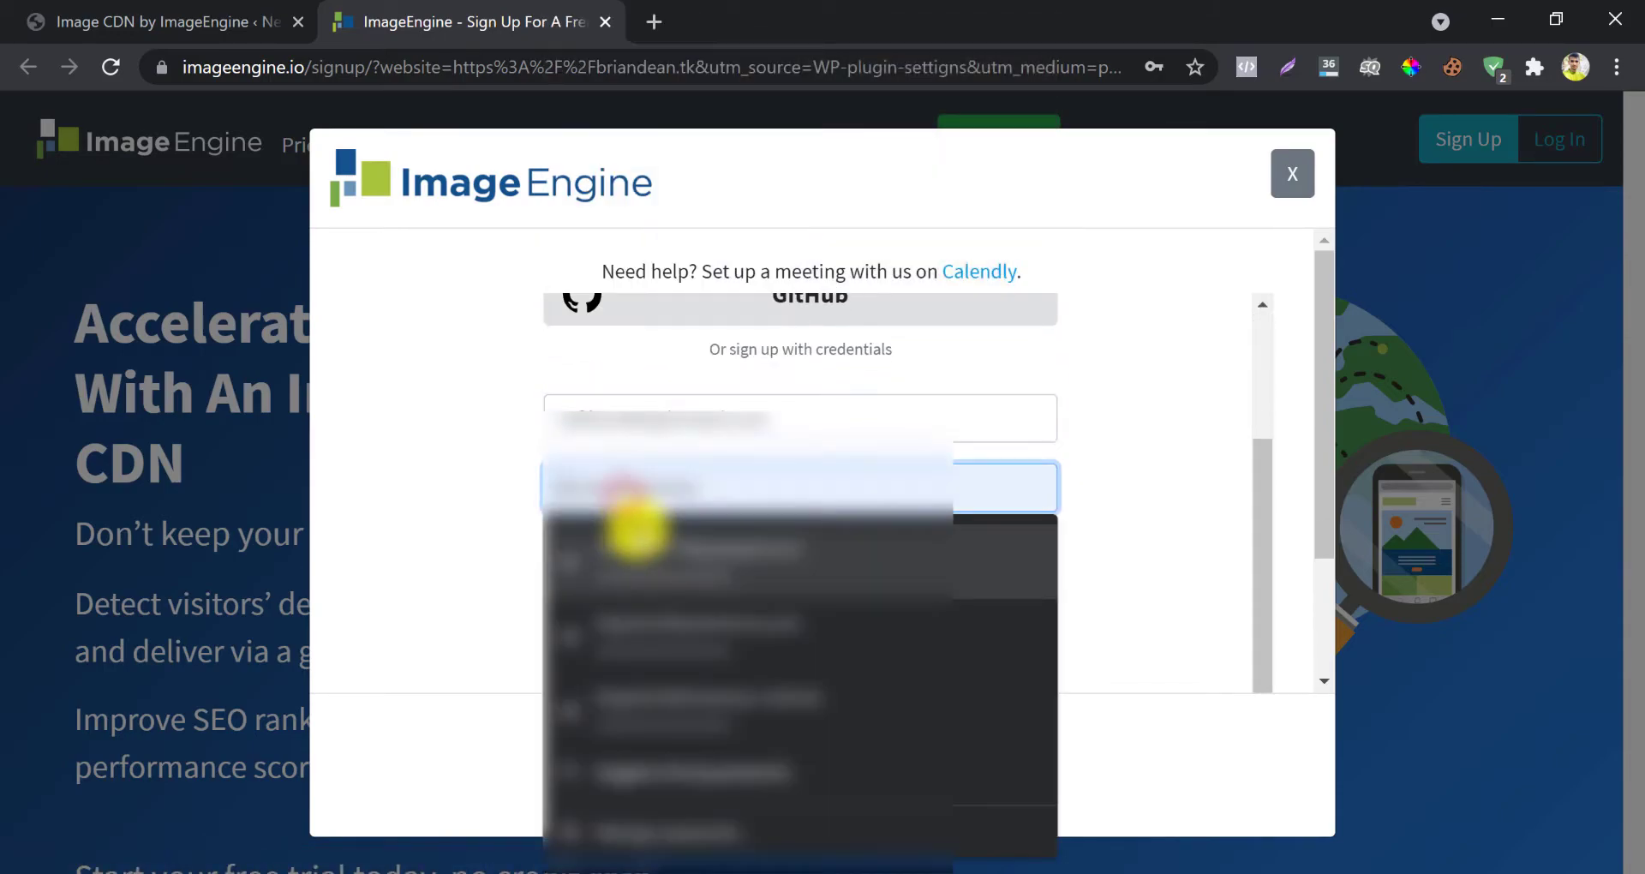
{"action": "left_click", "coordinate": [636, 528]}
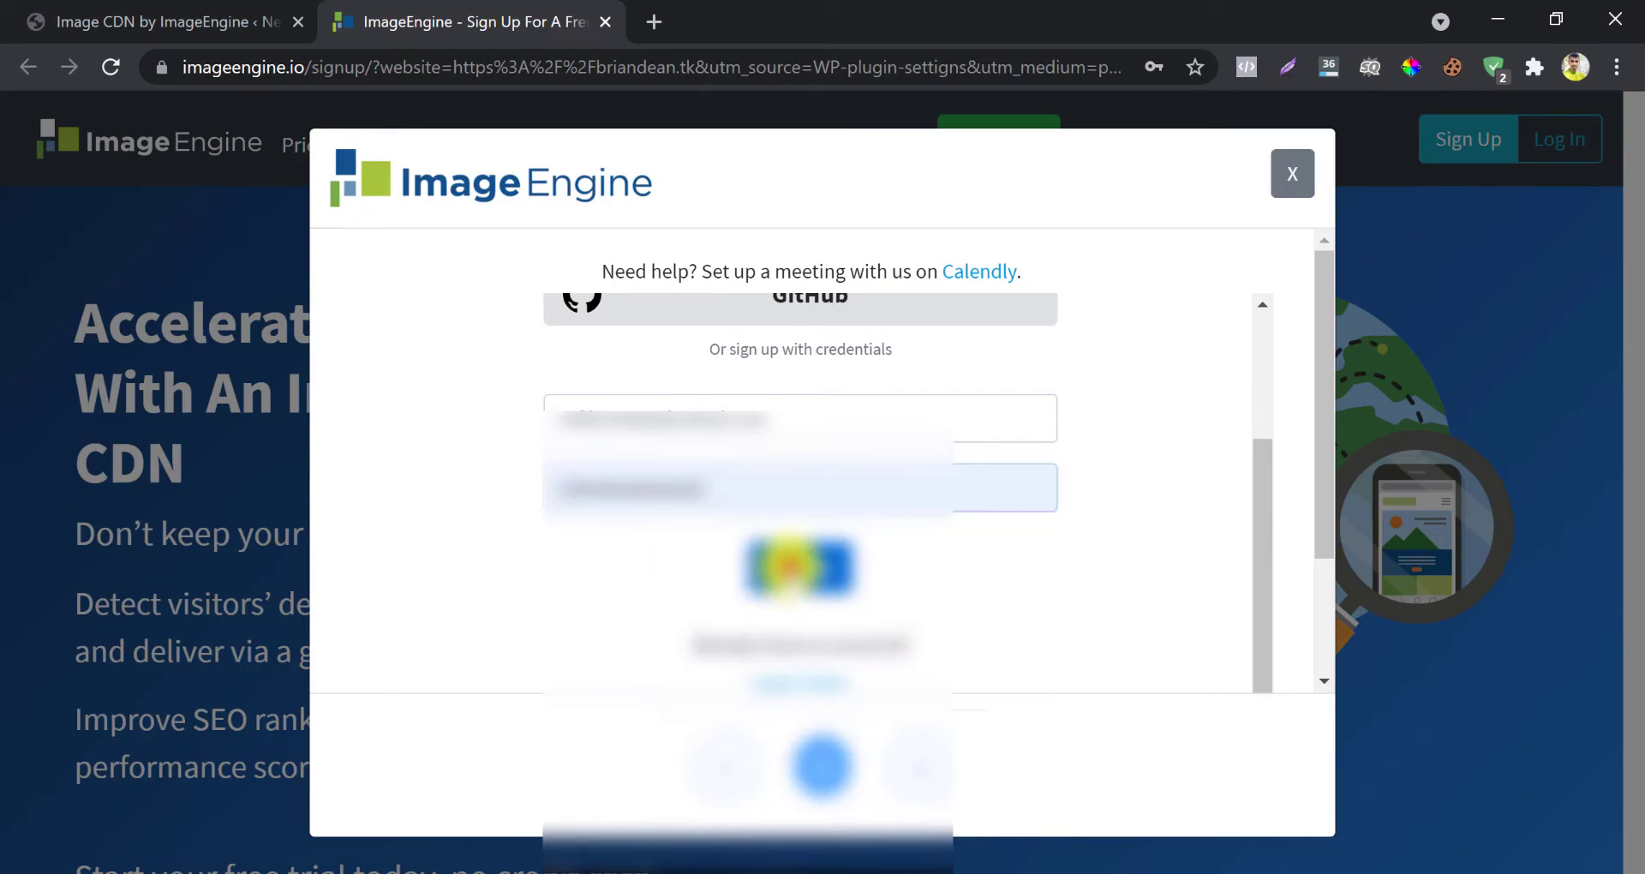
{"action": "left_click", "coordinate": [788, 570]}
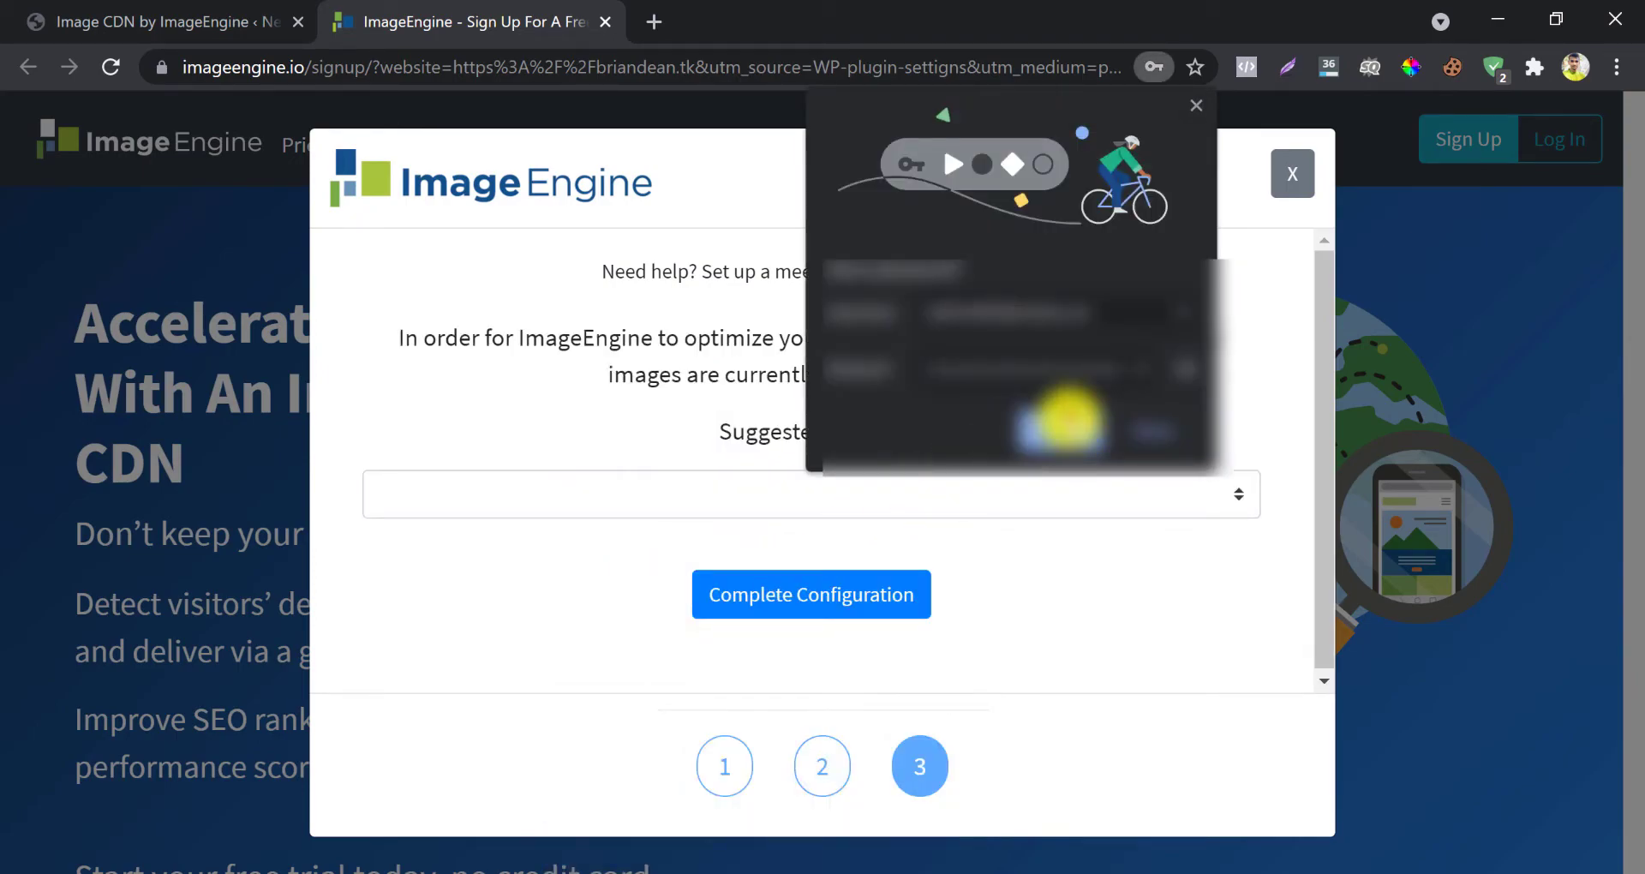
{"action": "left_click", "coordinate": [1072, 416]}
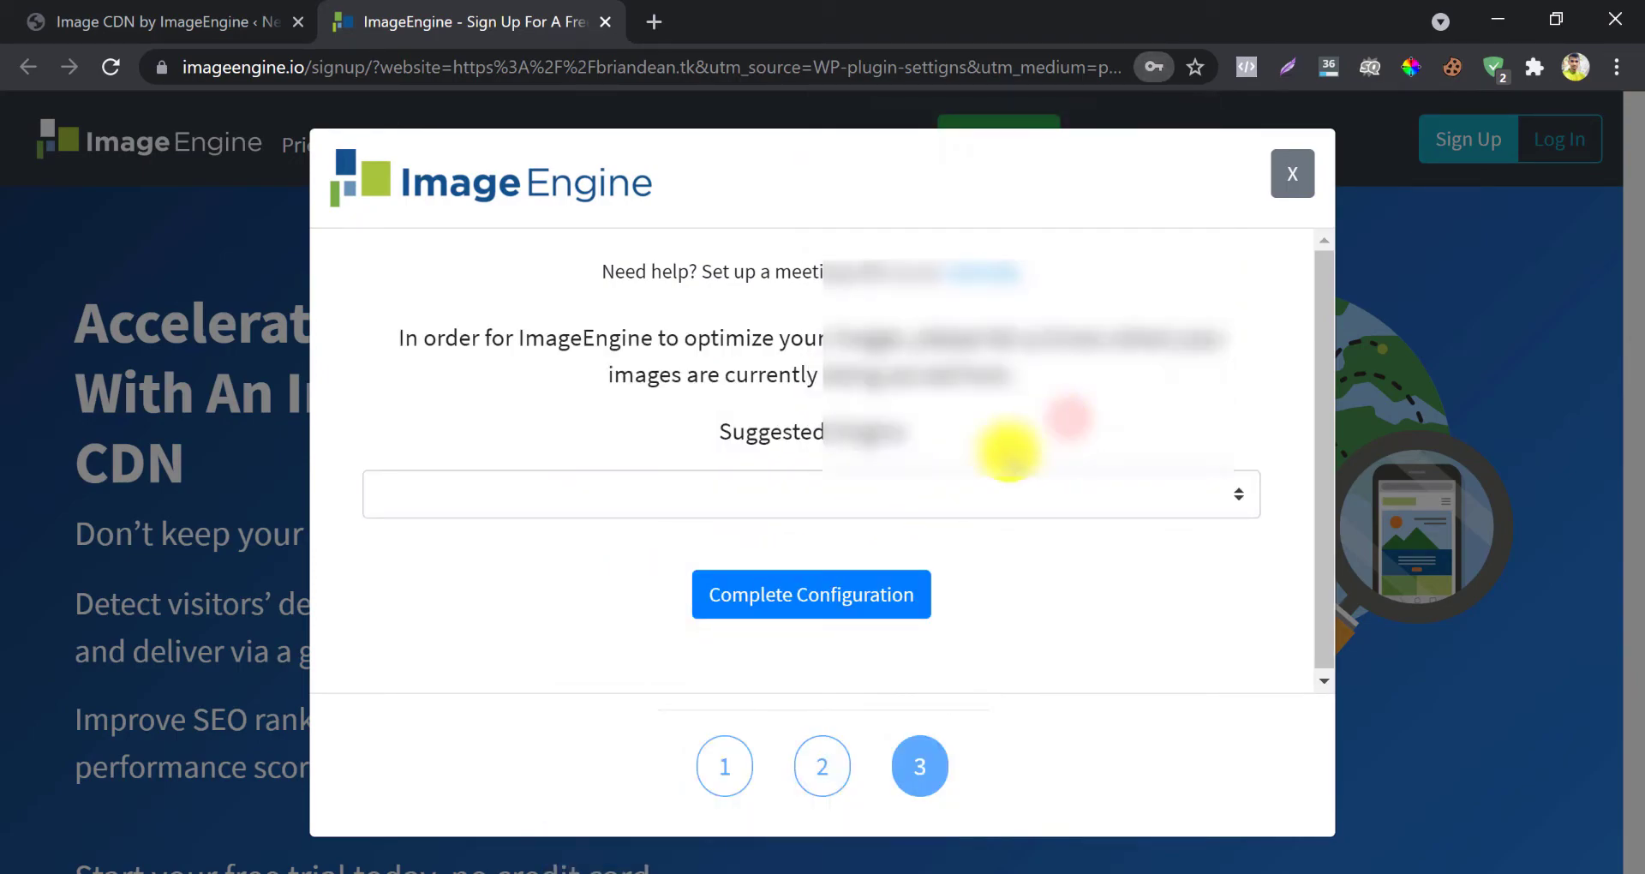
{"action": "left_click", "coordinate": [896, 495]}
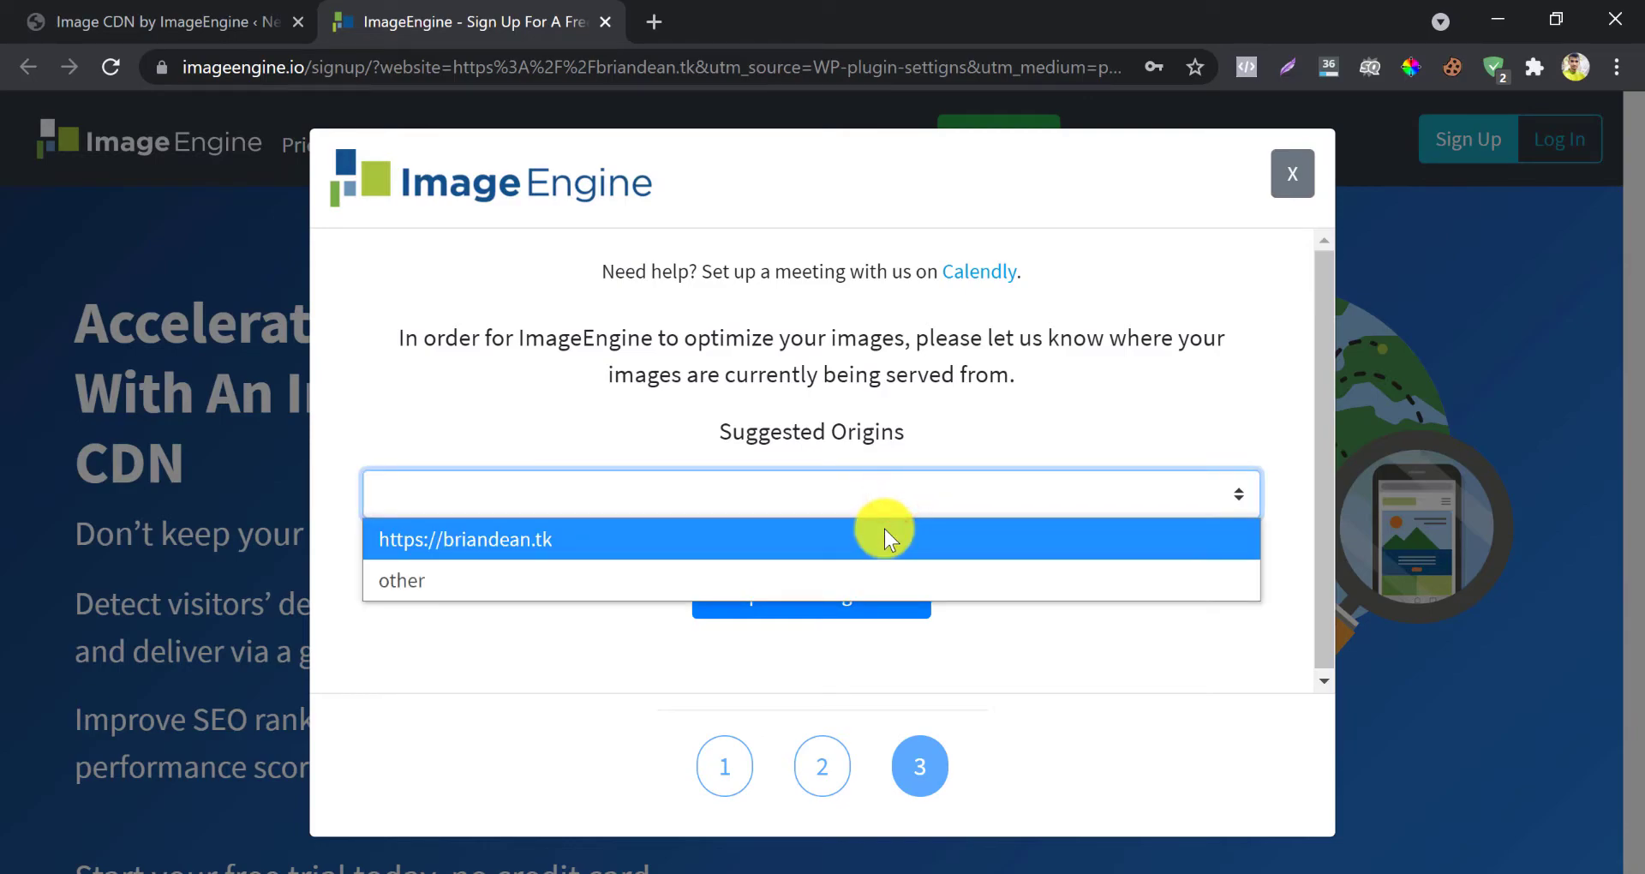
{"action": "left_click", "coordinate": [884, 527]}
{"action": "left_click", "coordinate": [770, 600]}
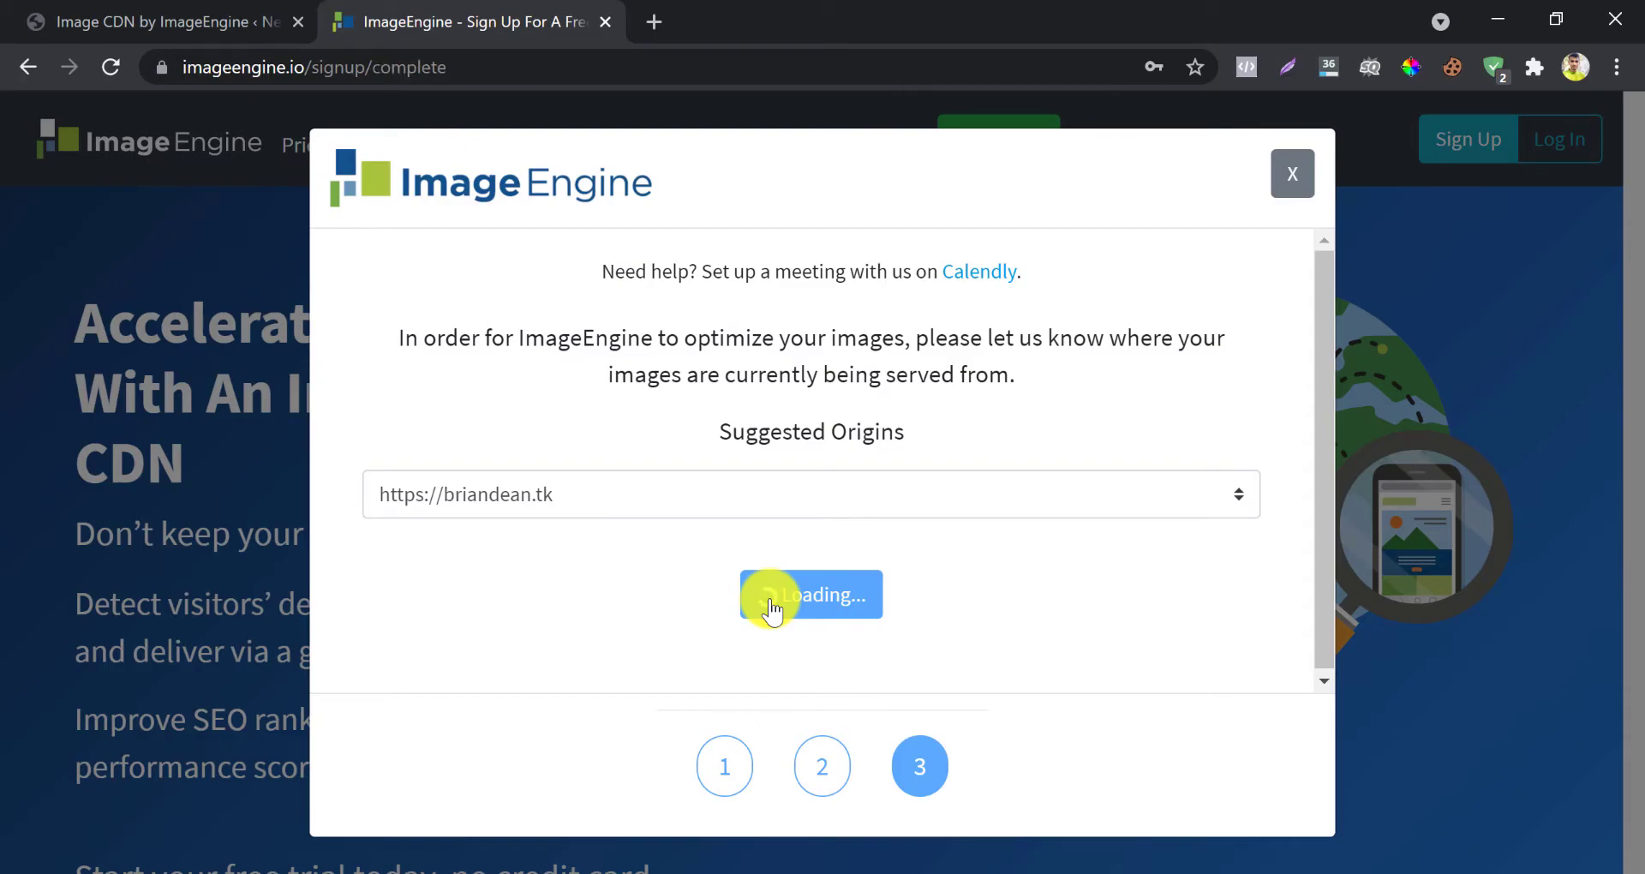
Copy the issued delivery address y1h6b8w2.cdn.imgeng.in.
{"action": "scroll", "coordinate": [728, 559], "scroll_direction": "down", "scroll_amount": 5}
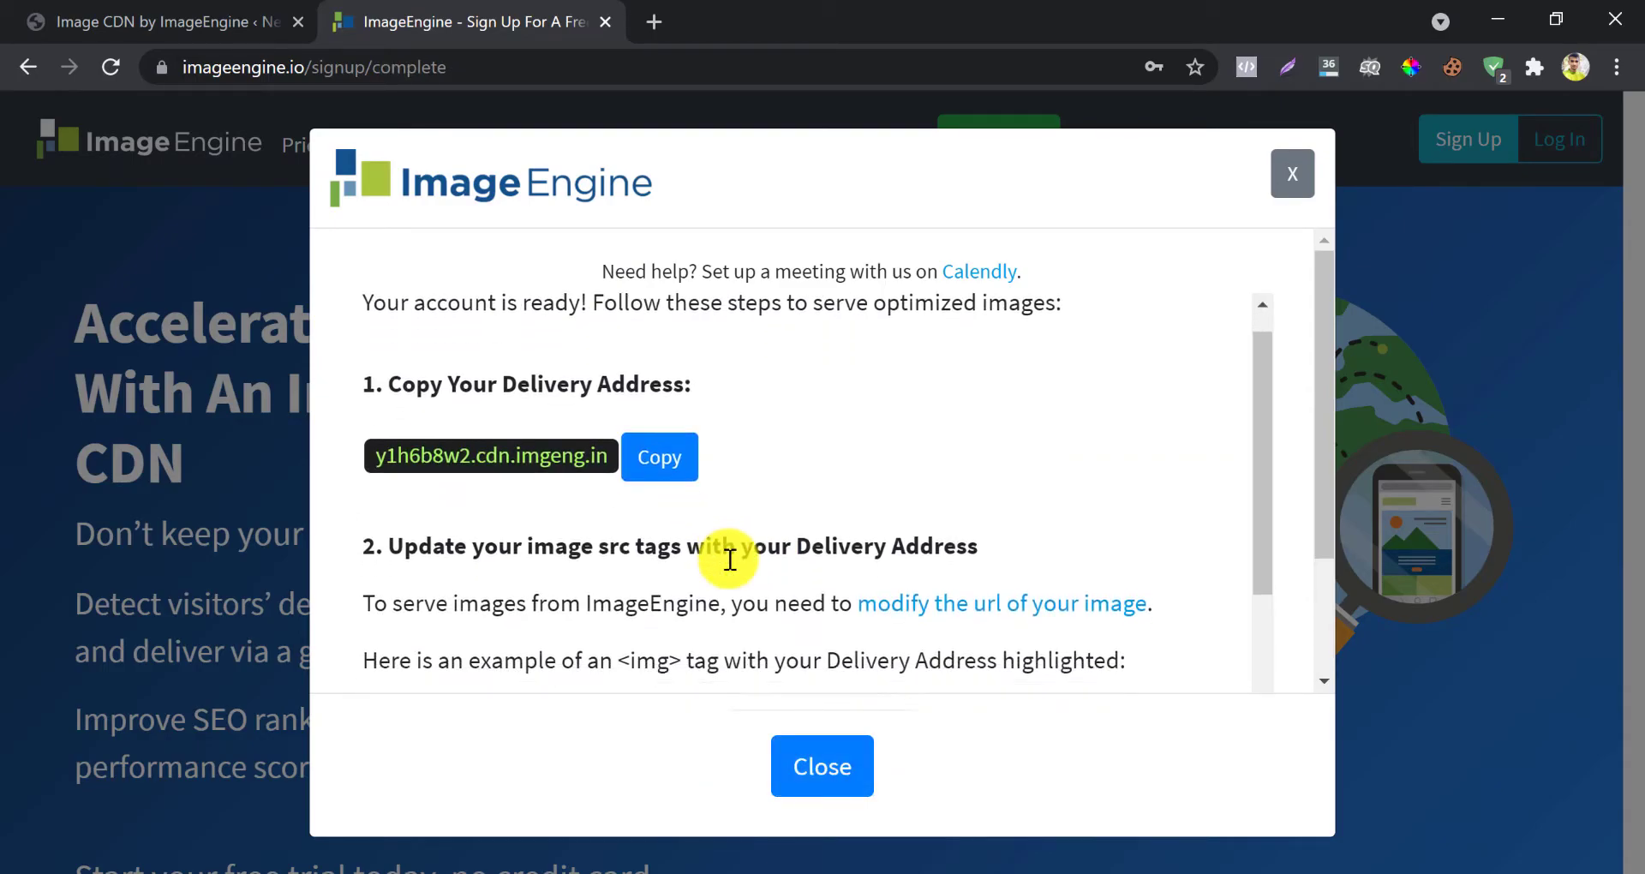
{"action": "scroll", "coordinate": [728, 559], "scroll_direction": "down", "scroll_amount": 5}
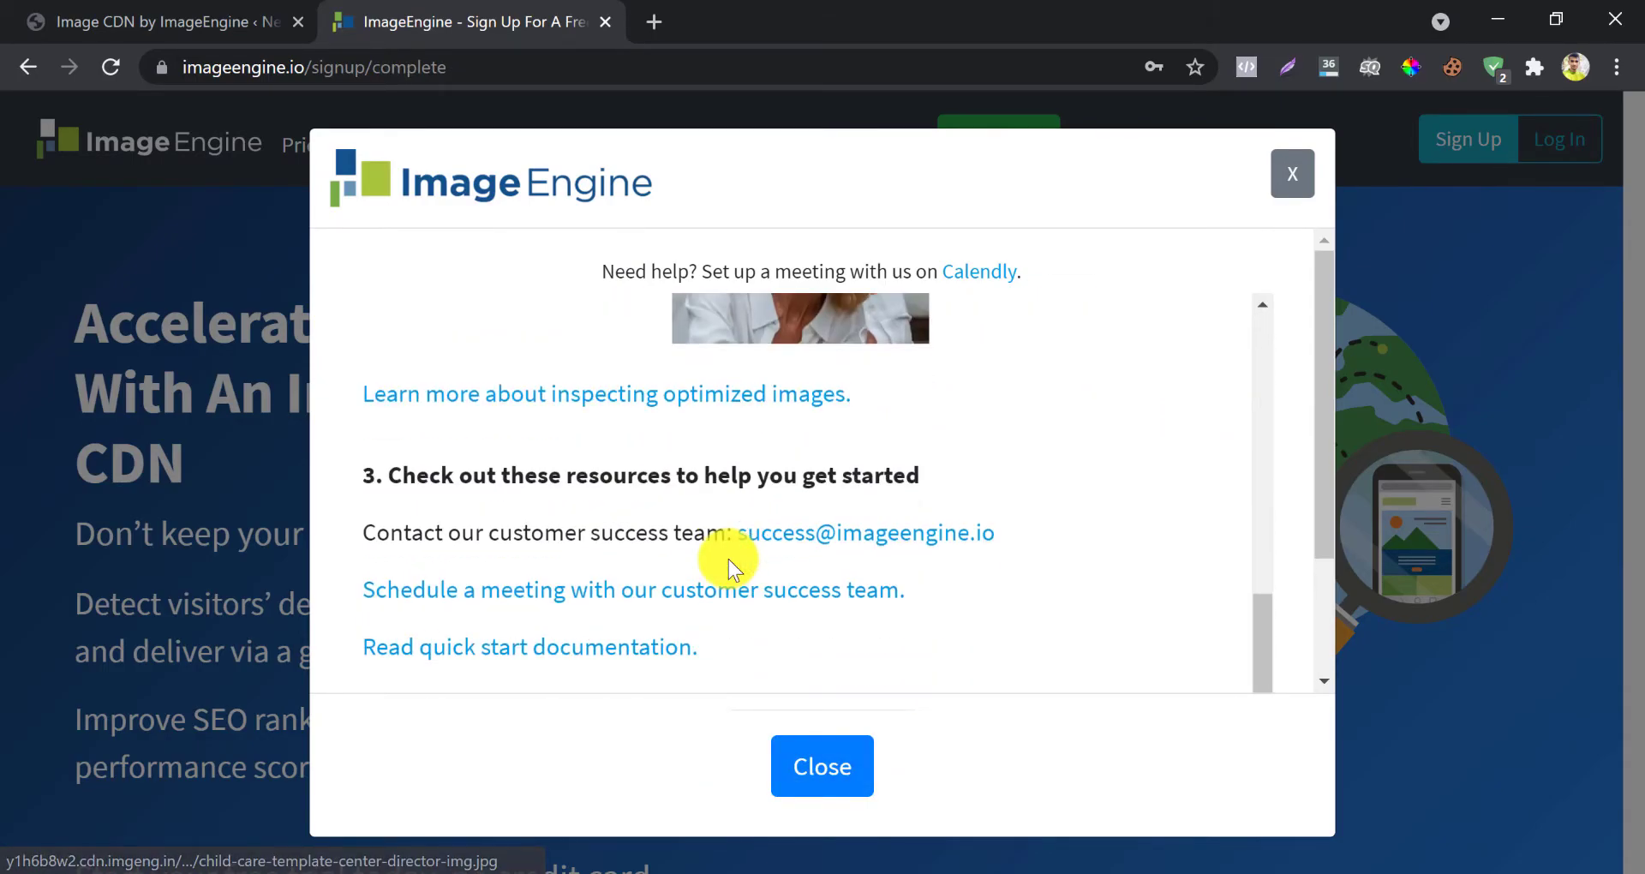
{"action": "scroll", "coordinate": [723, 558], "scroll_direction": "up", "scroll_amount": 5}
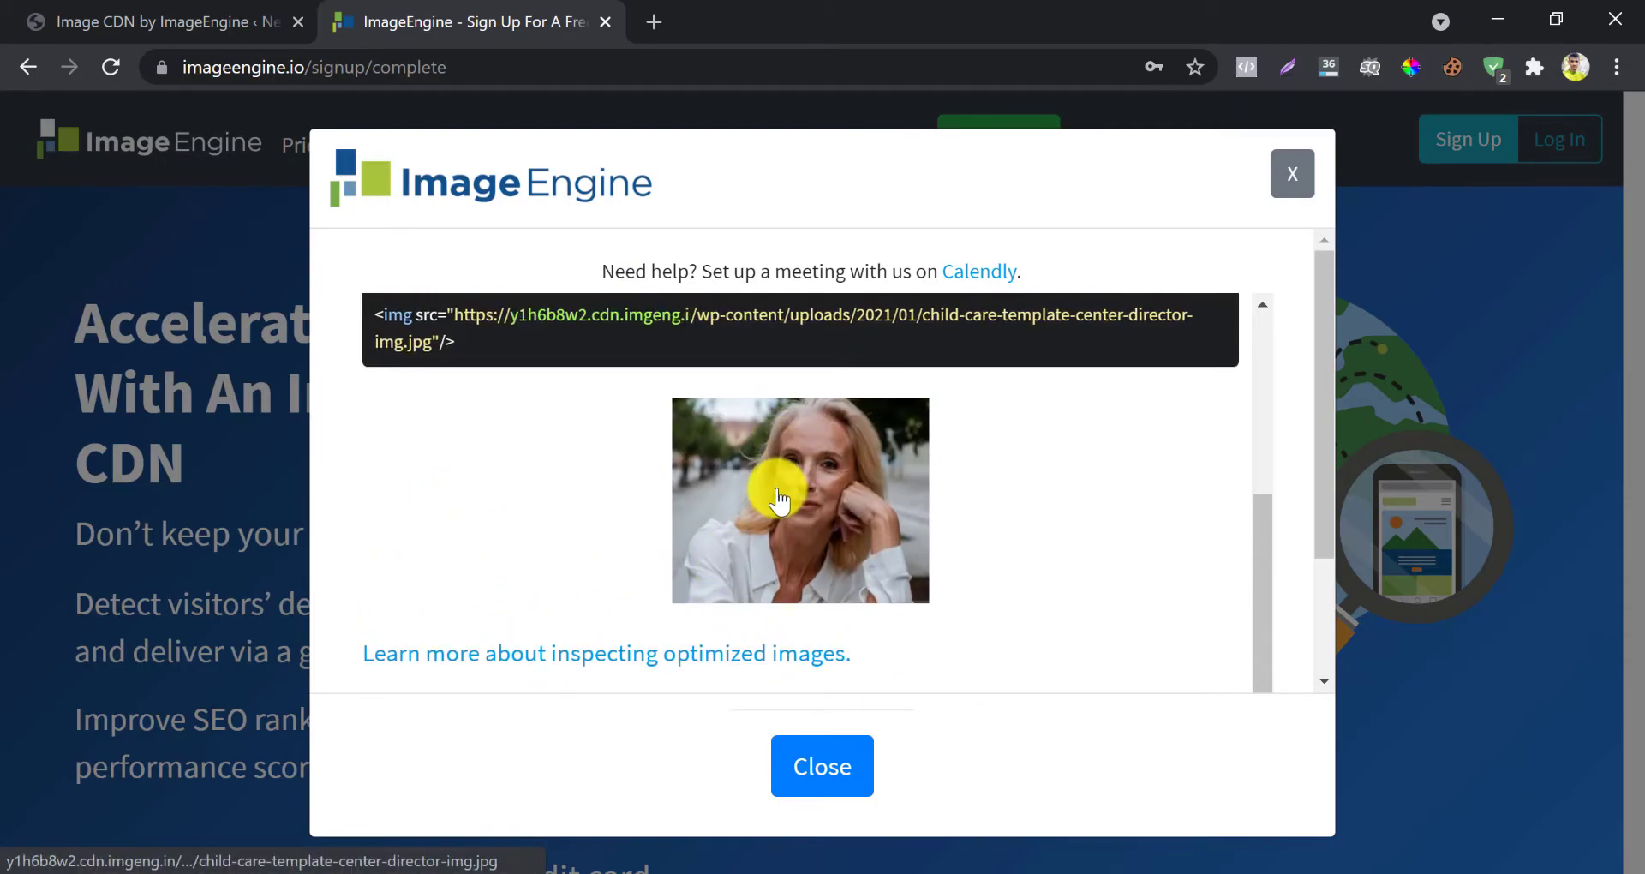
{"action": "scroll", "coordinate": [780, 497], "scroll_direction": "down", "scroll_amount": 3}
{"action": "scroll", "coordinate": [782, 488], "scroll_direction": "up", "scroll_amount": 7}
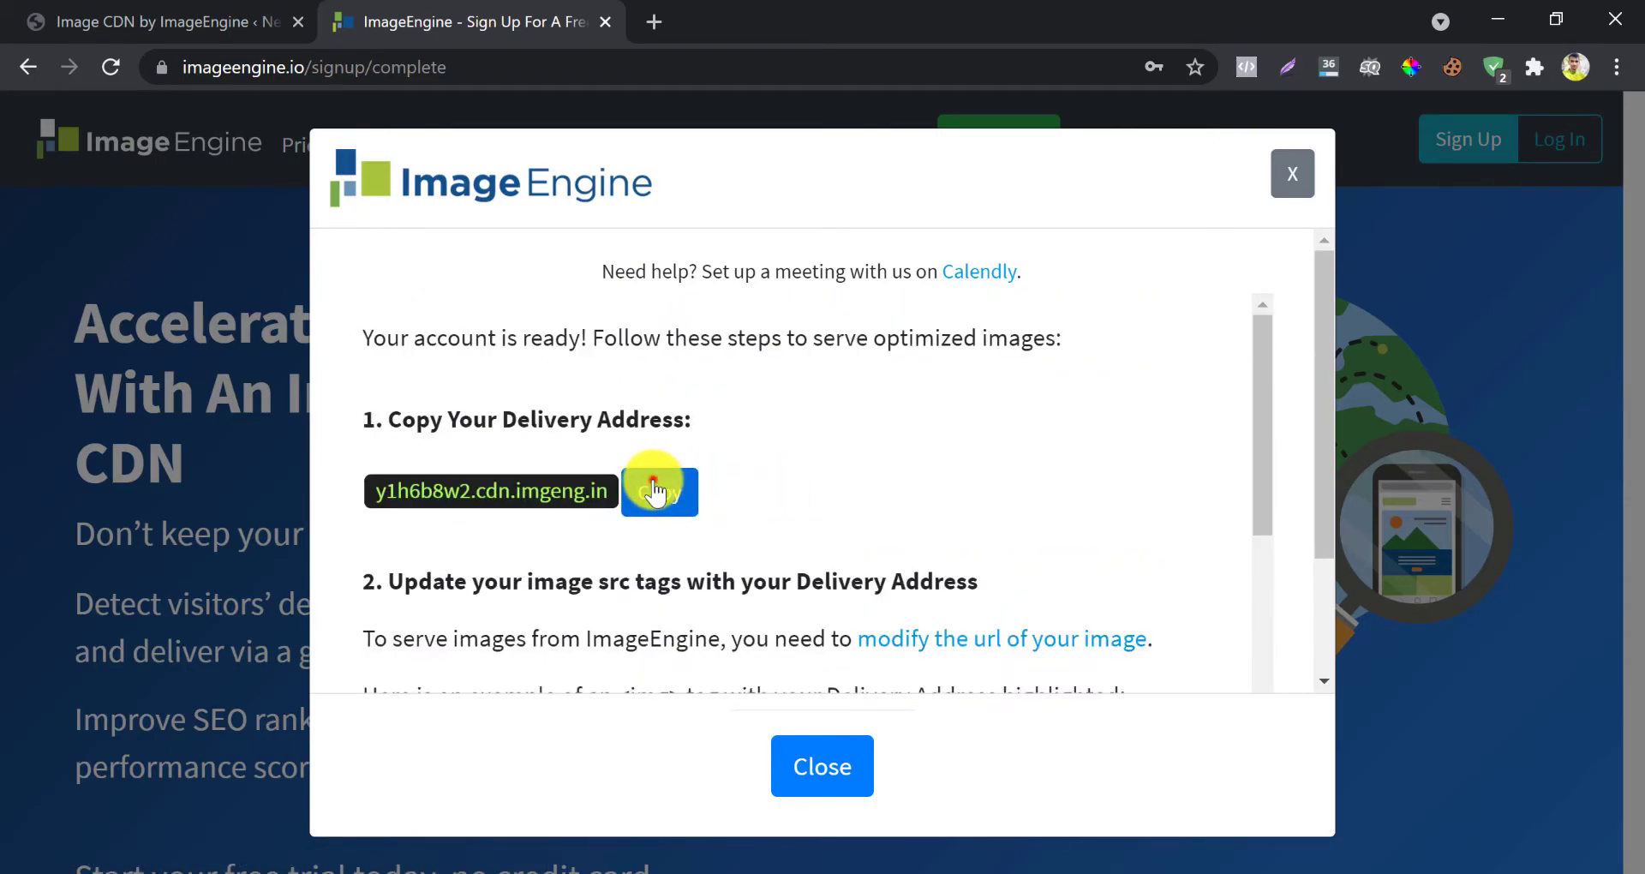
{"action": "left_click", "coordinate": [682, 494]}
Paste y1h6b8w2.cdn.imgeng.in into the WordPress ImageEngine Delivery Address field.
{"action": "left_click", "coordinate": [175, 19]}
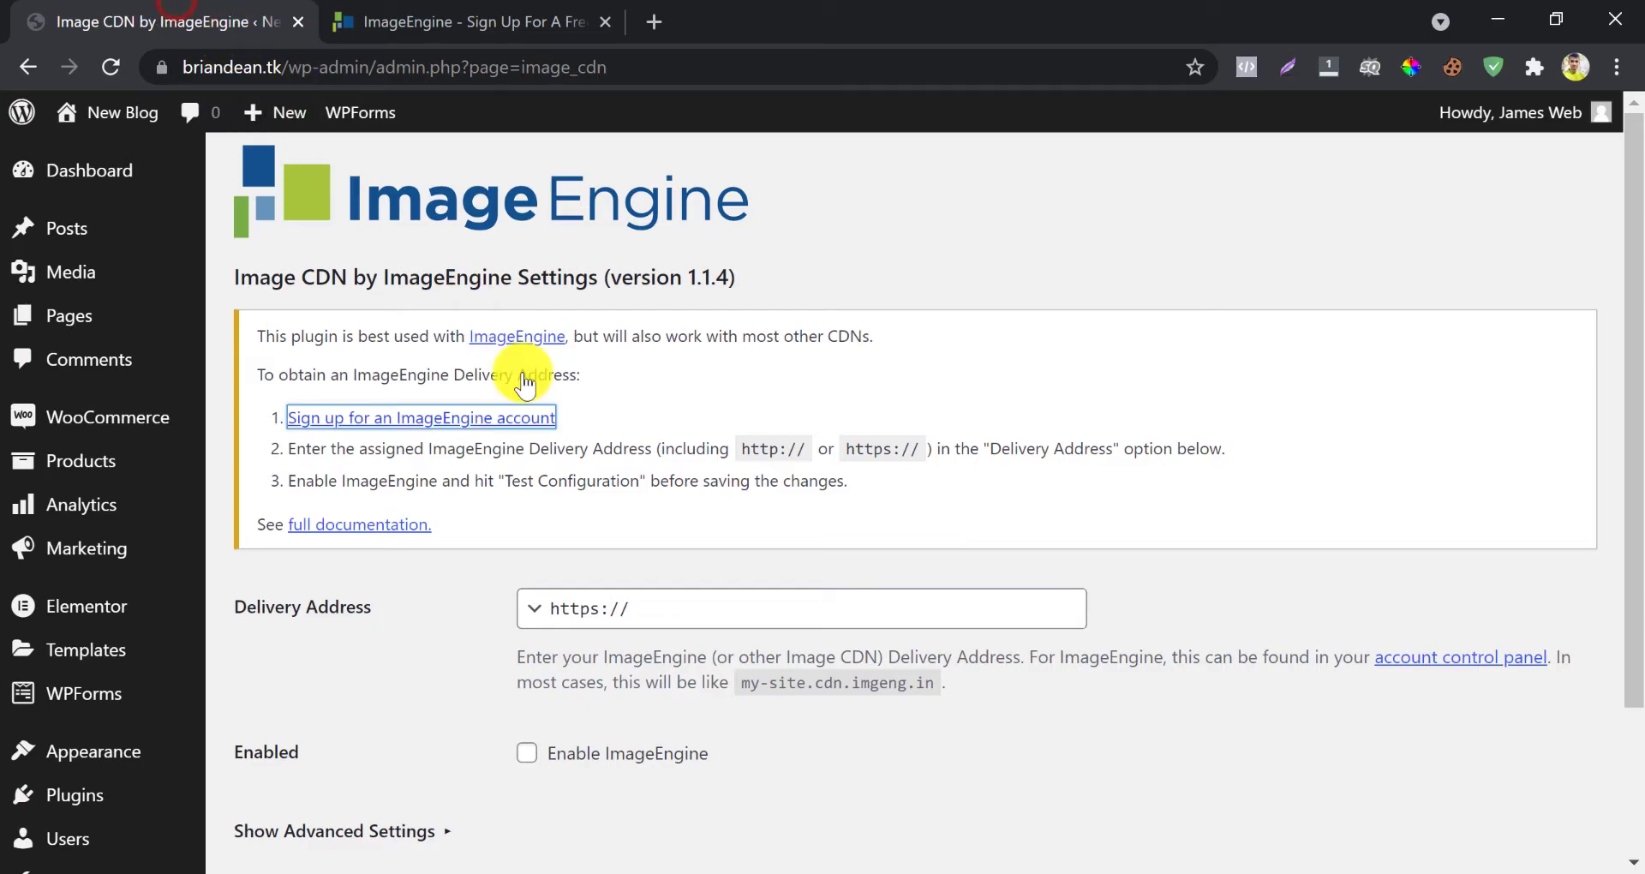
{"action": "left_click", "coordinate": [653, 604]}
{"action": "key", "text": "ctrl+v"}
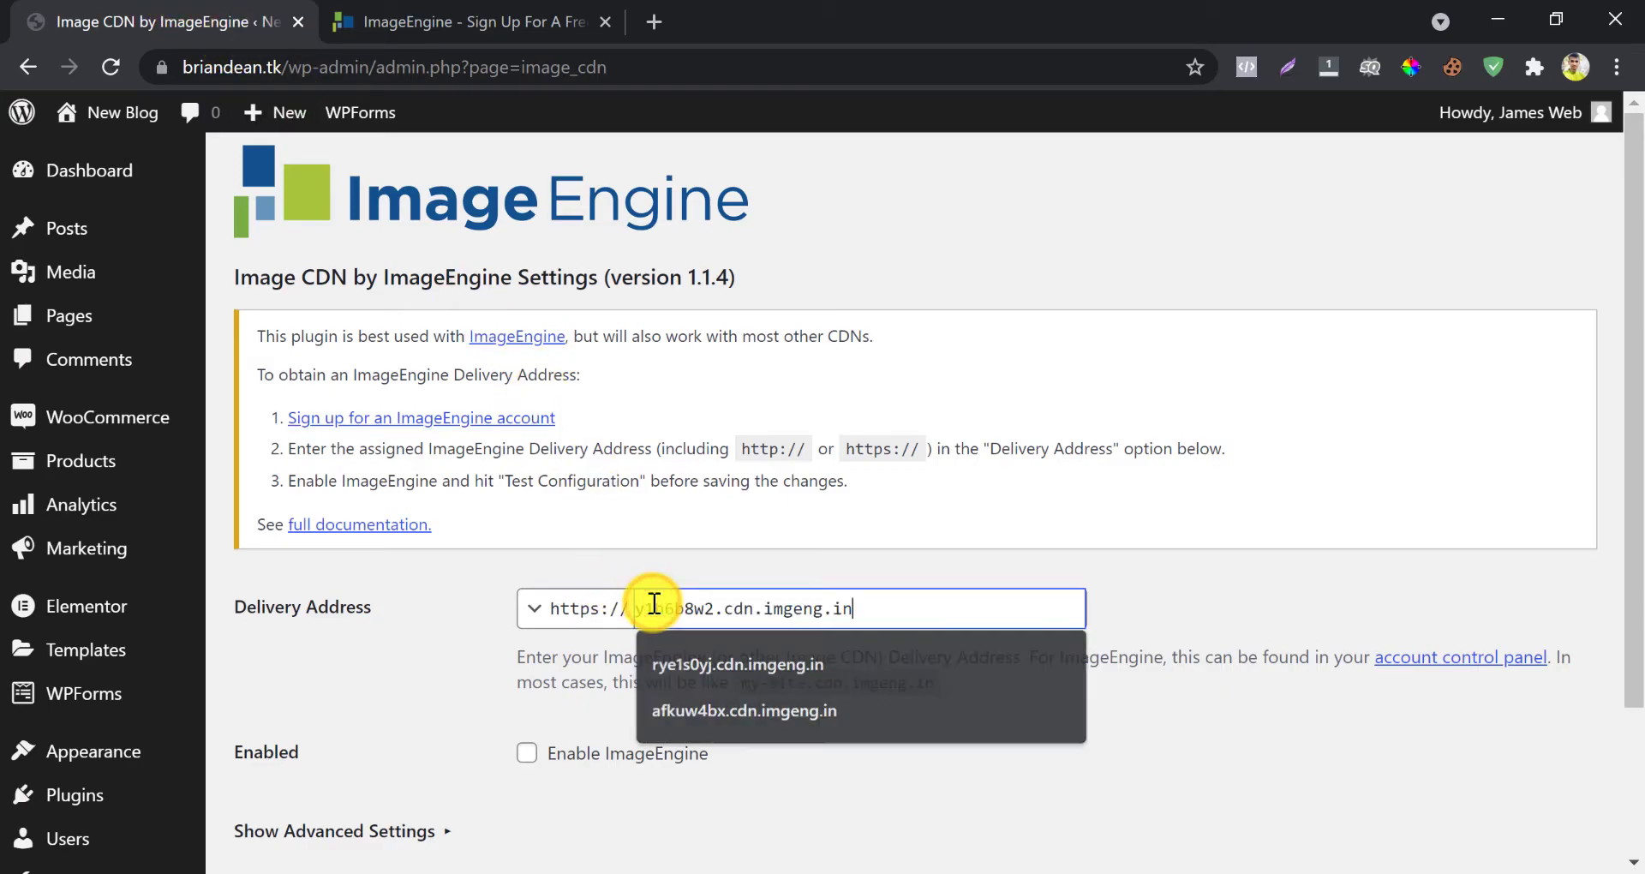
{"action": "left_click", "coordinate": [706, 554]}
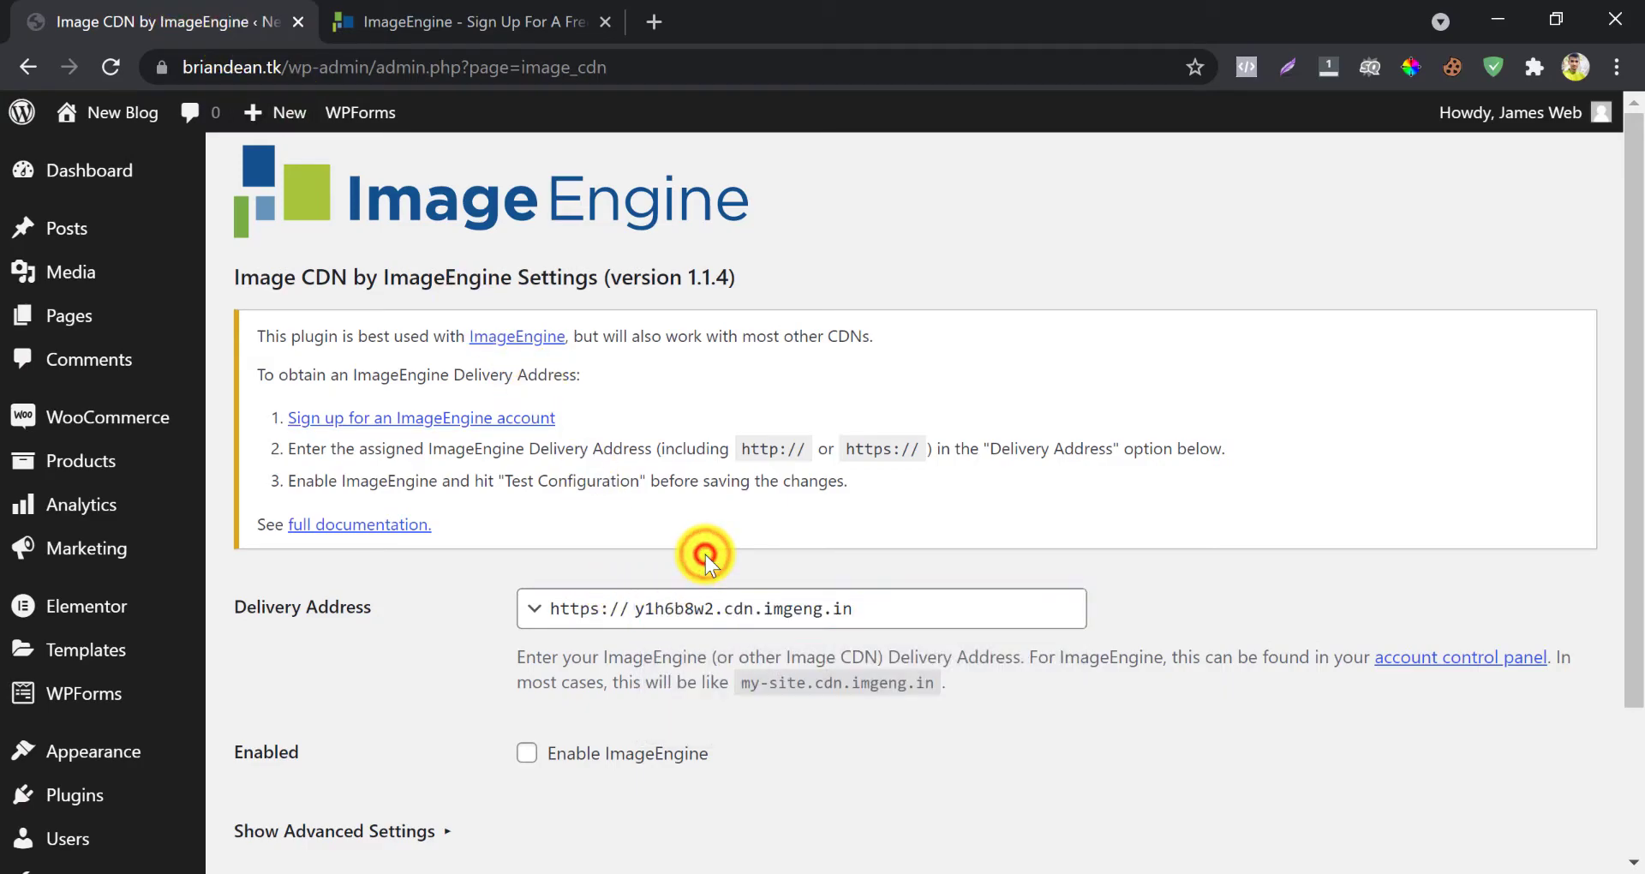
{"action": "scroll", "coordinate": [706, 553], "scroll_direction": "down", "scroll_amount": 2}
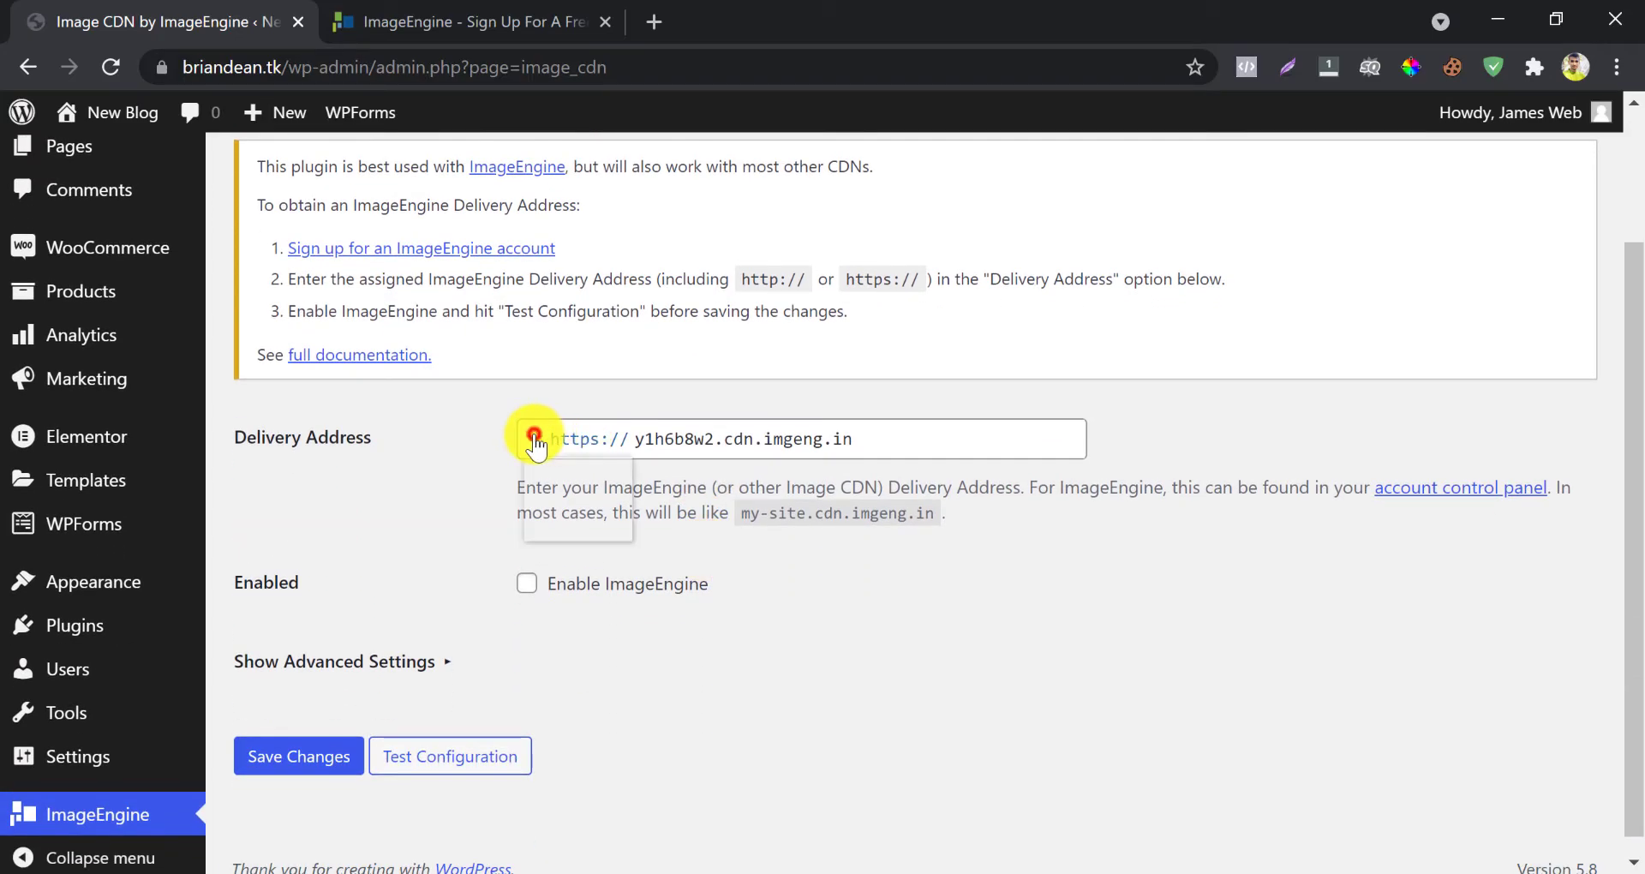
{"action": "left_click", "coordinate": [554, 522]}
{"action": "left_click", "coordinate": [542, 450]}
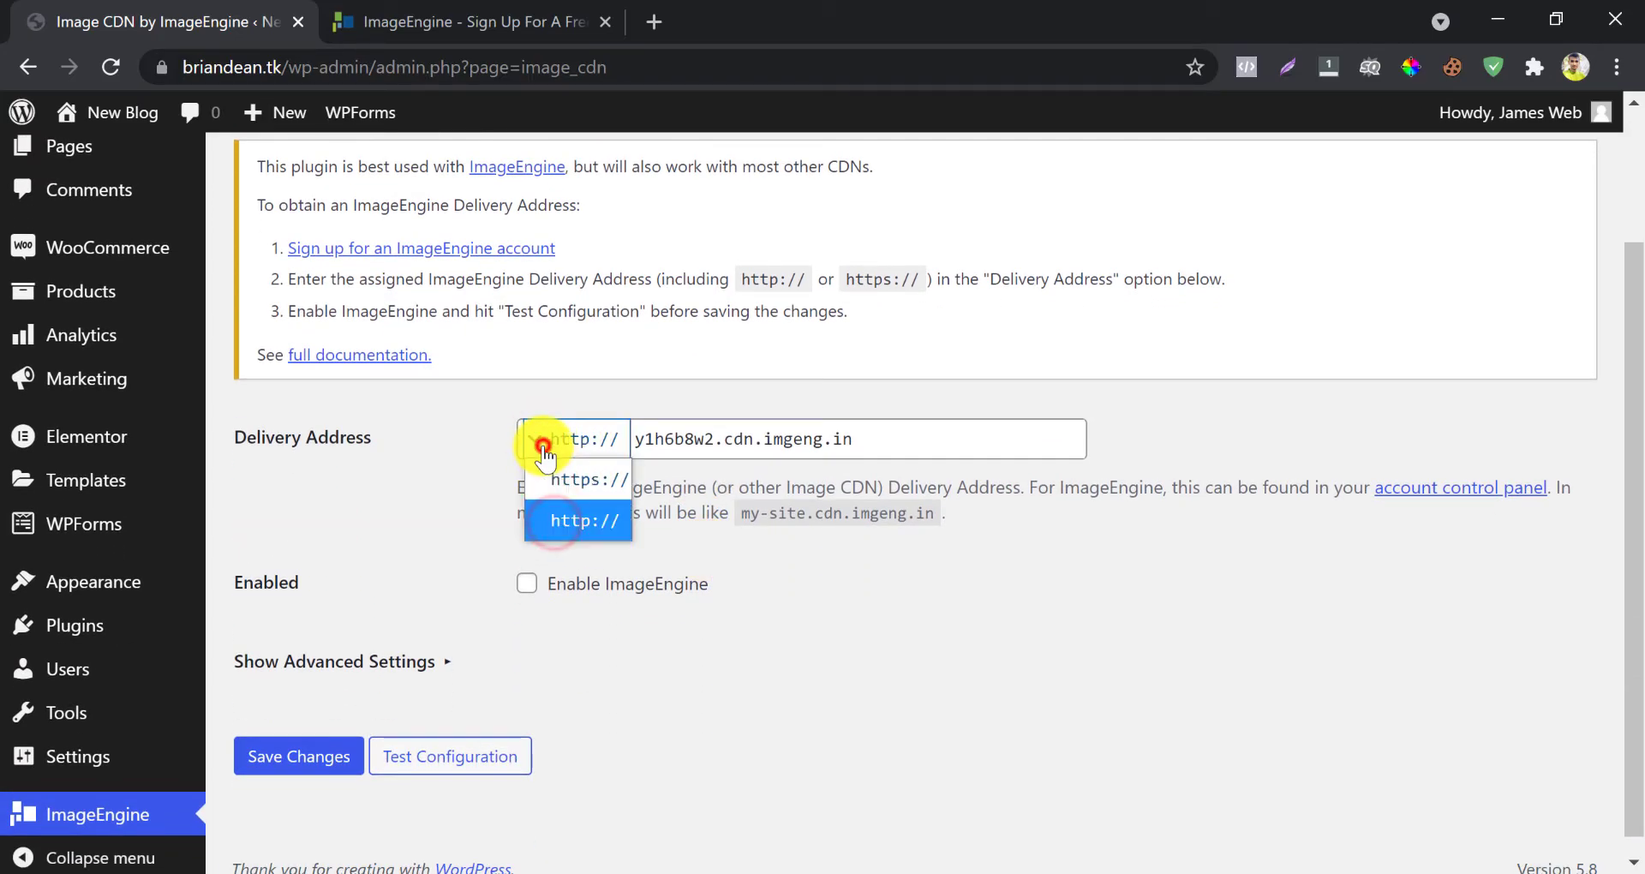
{"action": "left_click", "coordinate": [156, 68]}
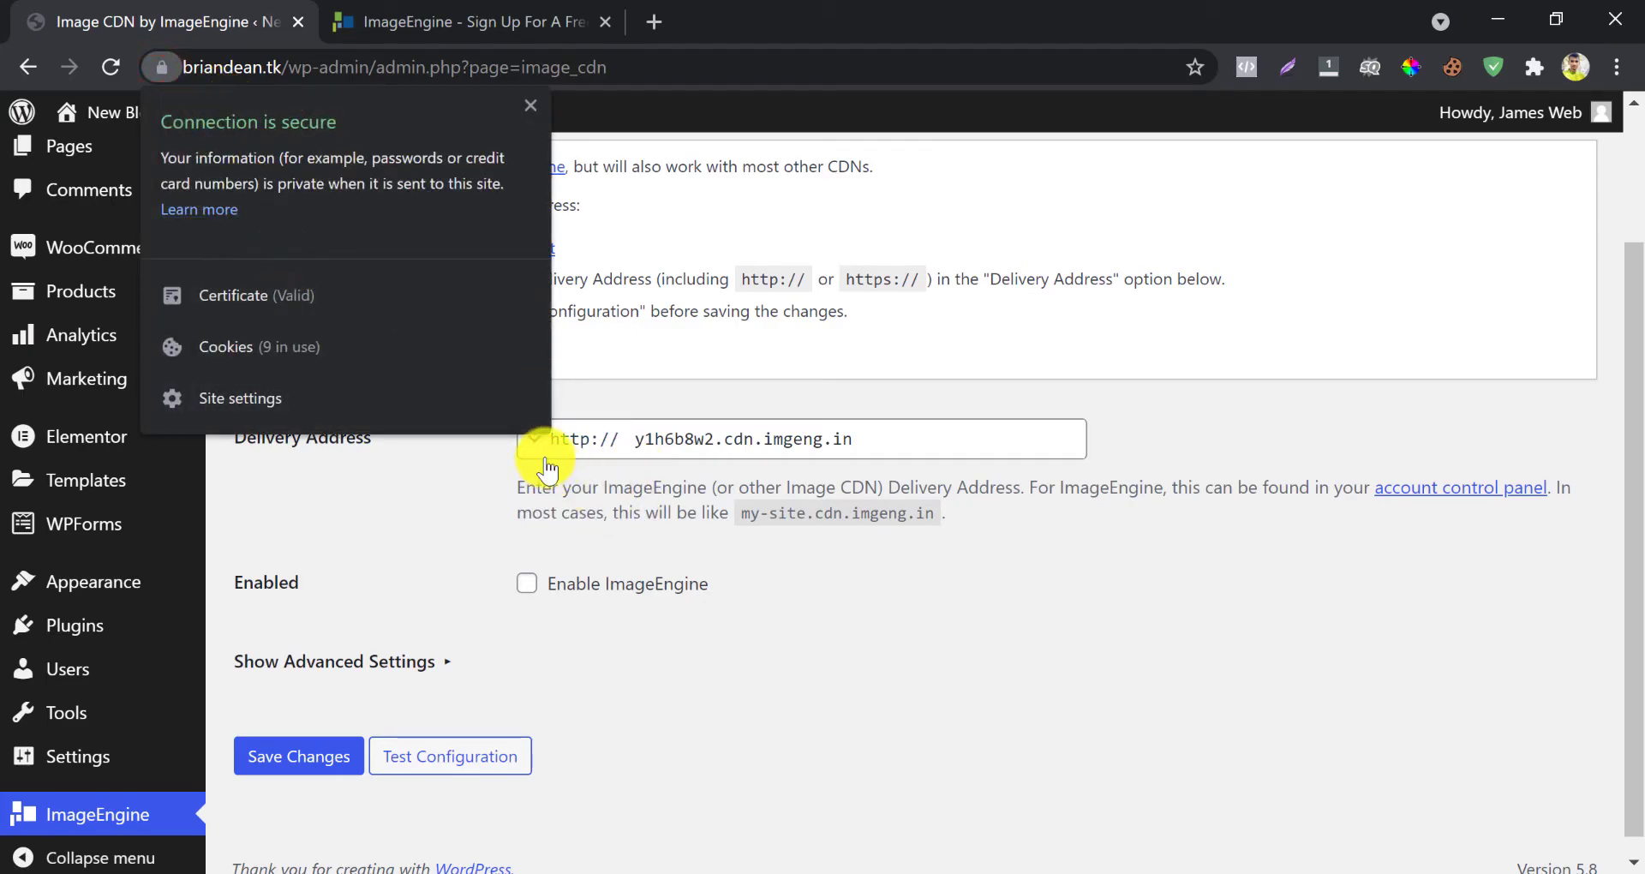
{"action": "left_click", "coordinate": [533, 437]}
{"action": "left_click", "coordinate": [572, 473]}
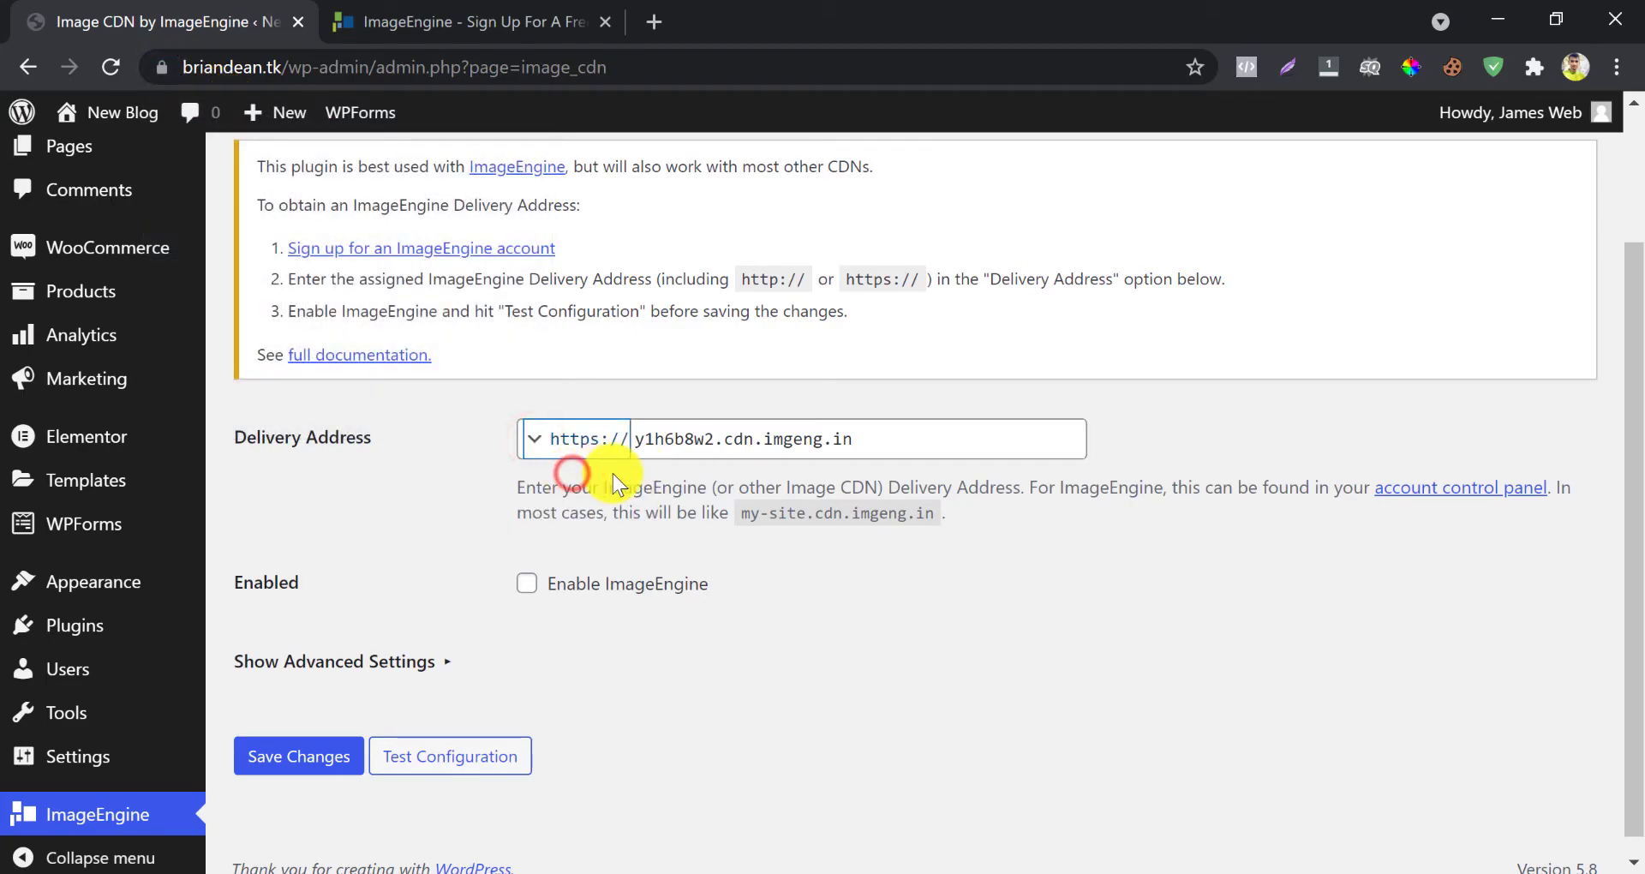
{"action": "left_click", "coordinate": [613, 475]}
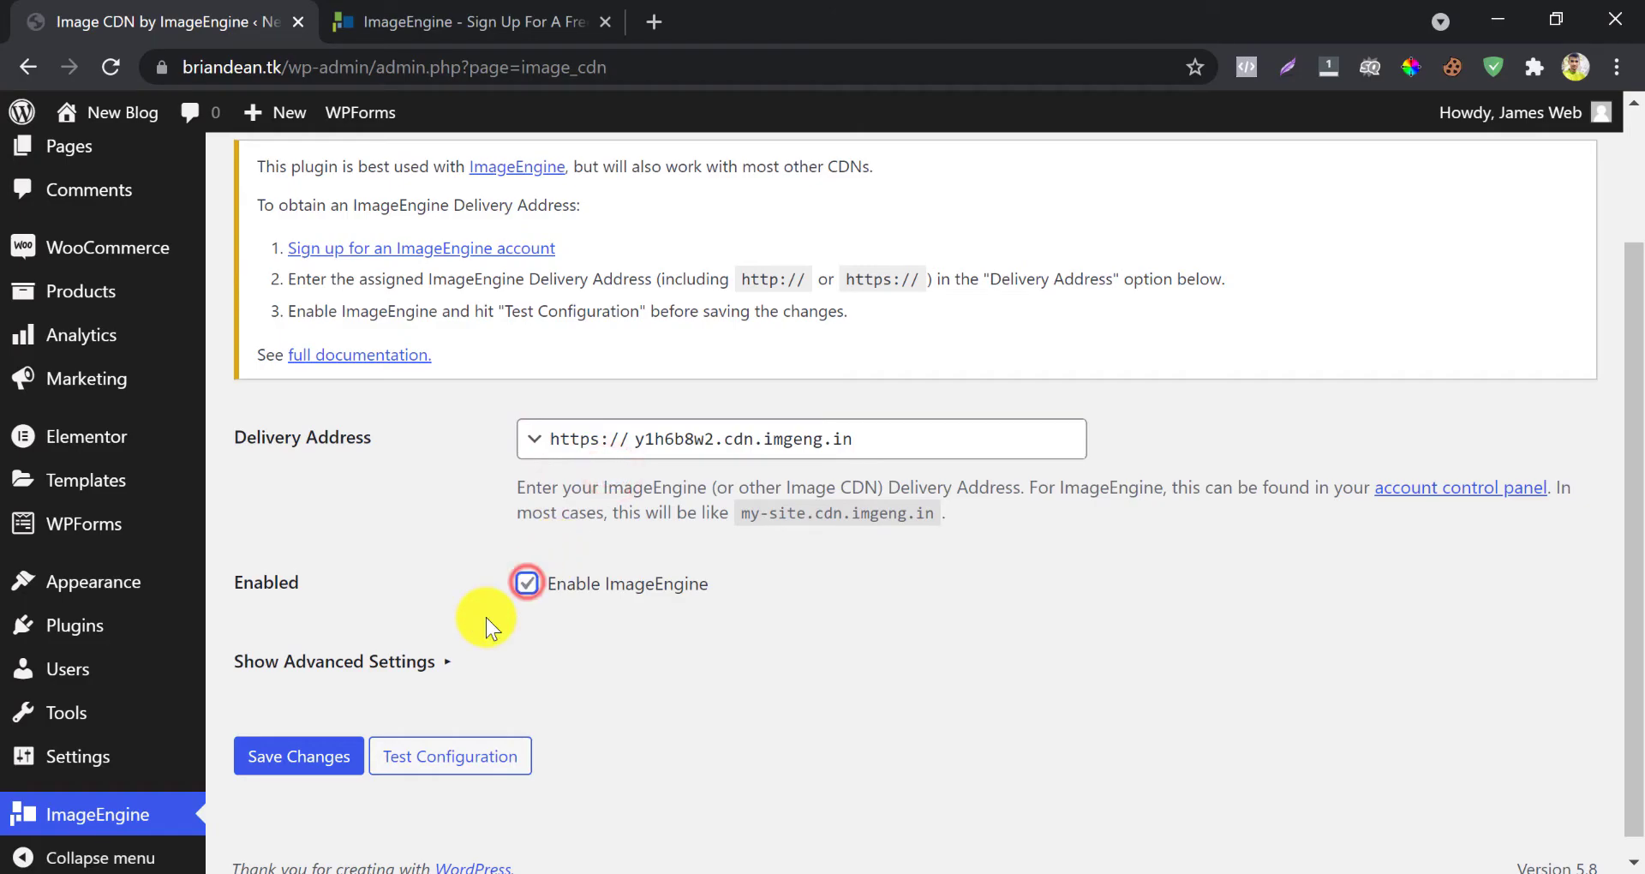
{"action": "left_click", "coordinate": [426, 662]}
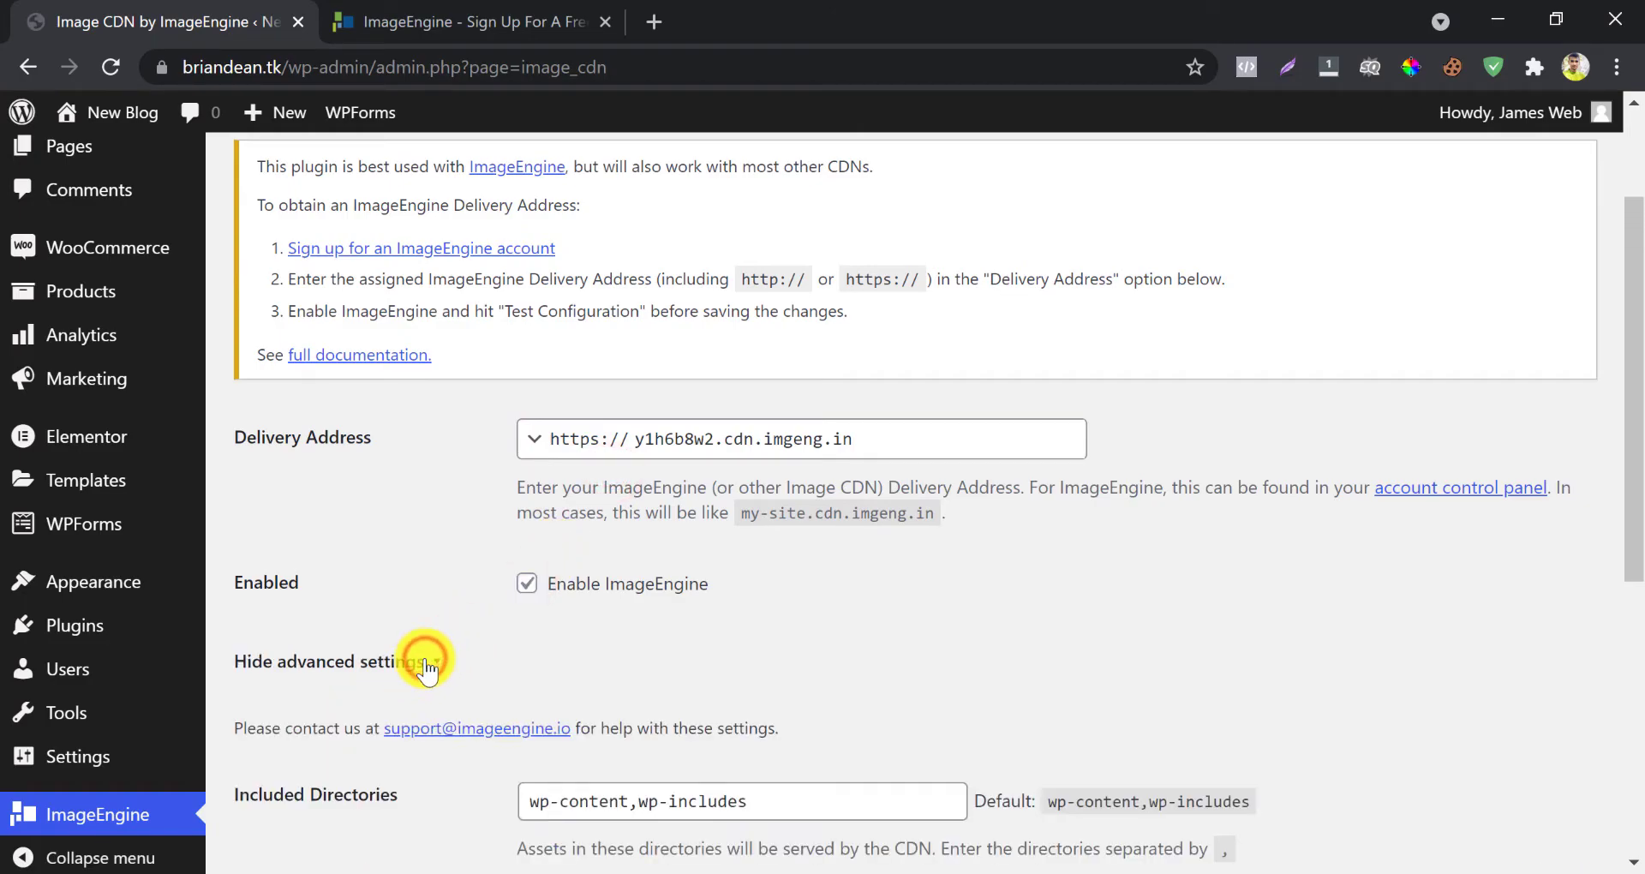
{"action": "scroll", "coordinate": [426, 667], "scroll_direction": "down", "scroll_amount": 5}
{"action": "scroll", "coordinate": [426, 669], "scroll_direction": "down", "scroll_amount": 1}
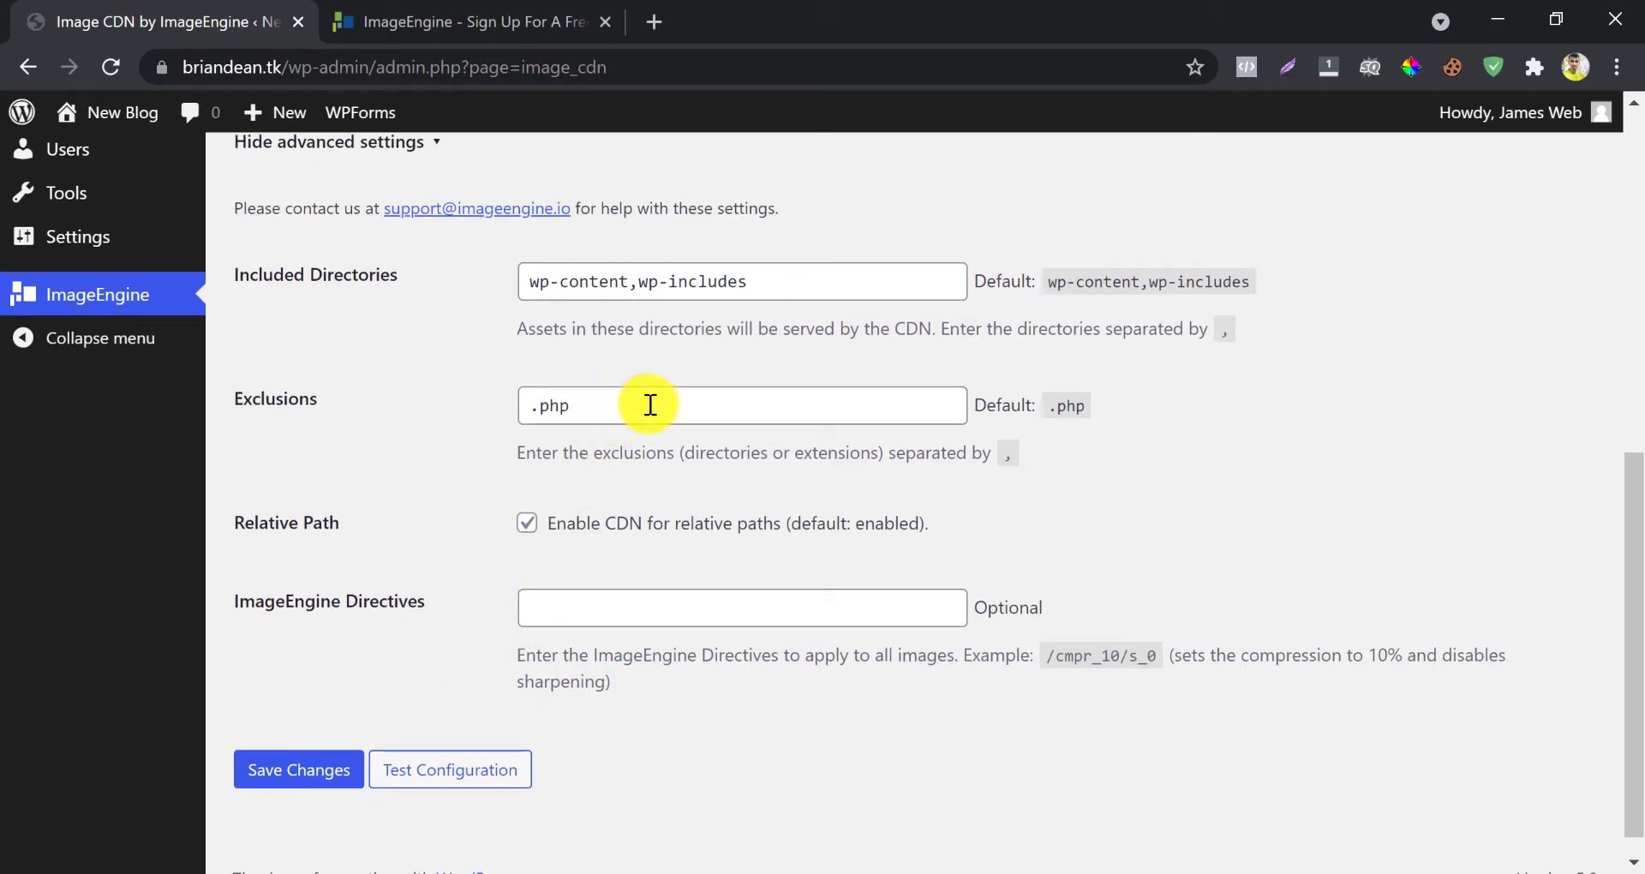
{"action": "left_click", "coordinate": [310, 771]}
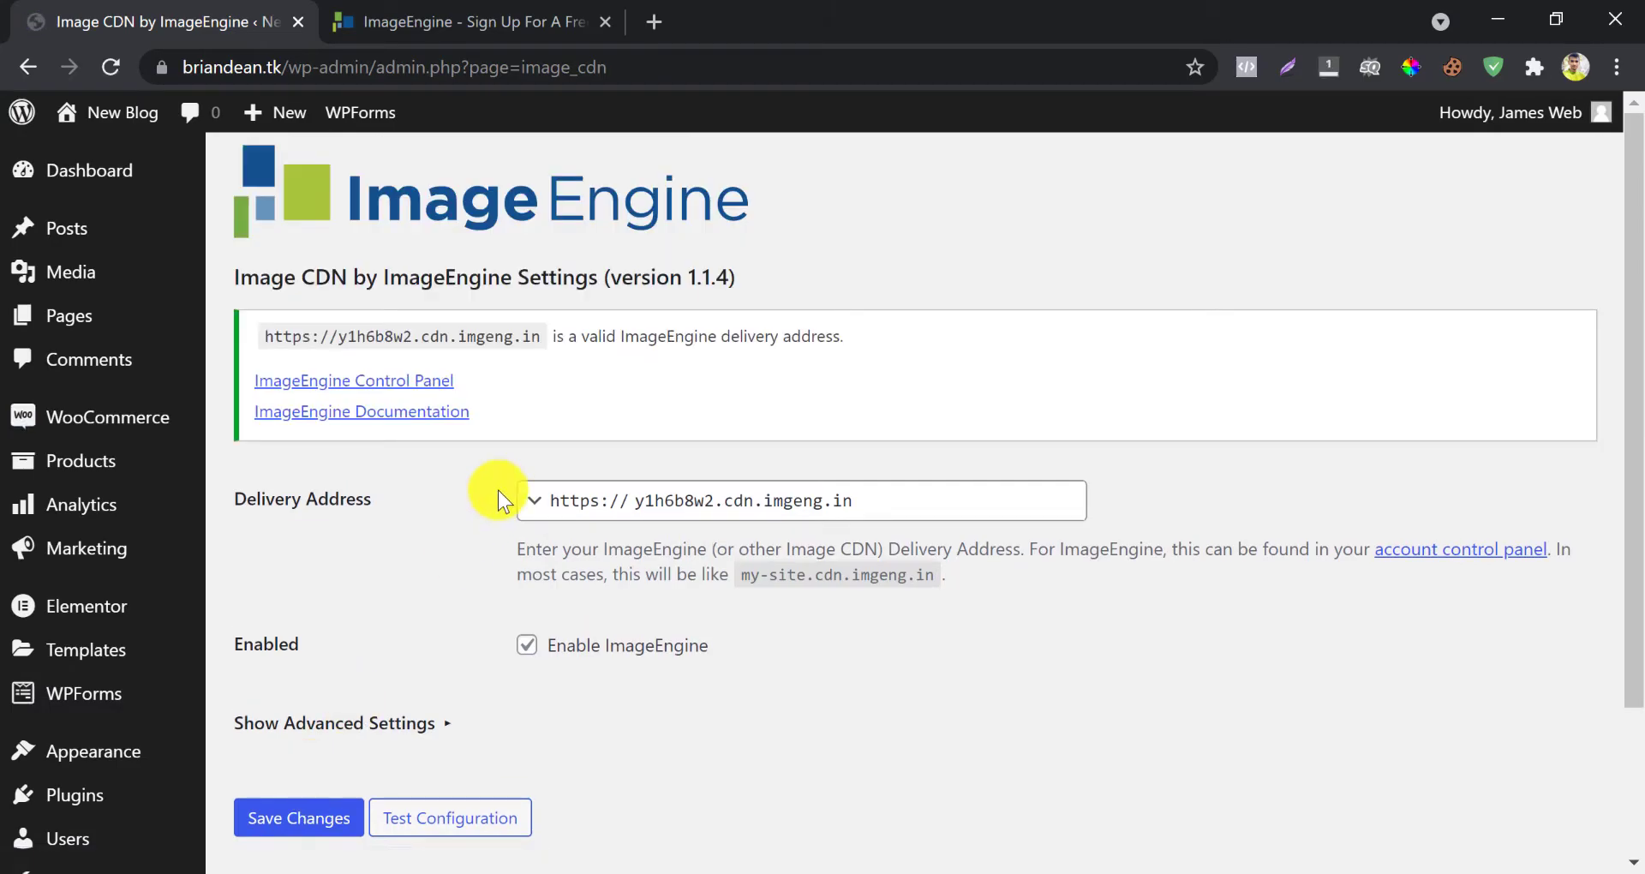
Highlight the valid delivery address message, then open the live site in a new tab.
{"action": "left_click", "coordinate": [555, 343]}
{"action": "left_click_drag", "start_coordinate": [599, 345], "coordinate": [716, 347]}
{"action": "left_click", "coordinate": [372, 605]}
{"action": "mouse_move", "coordinate": [88, 112]}
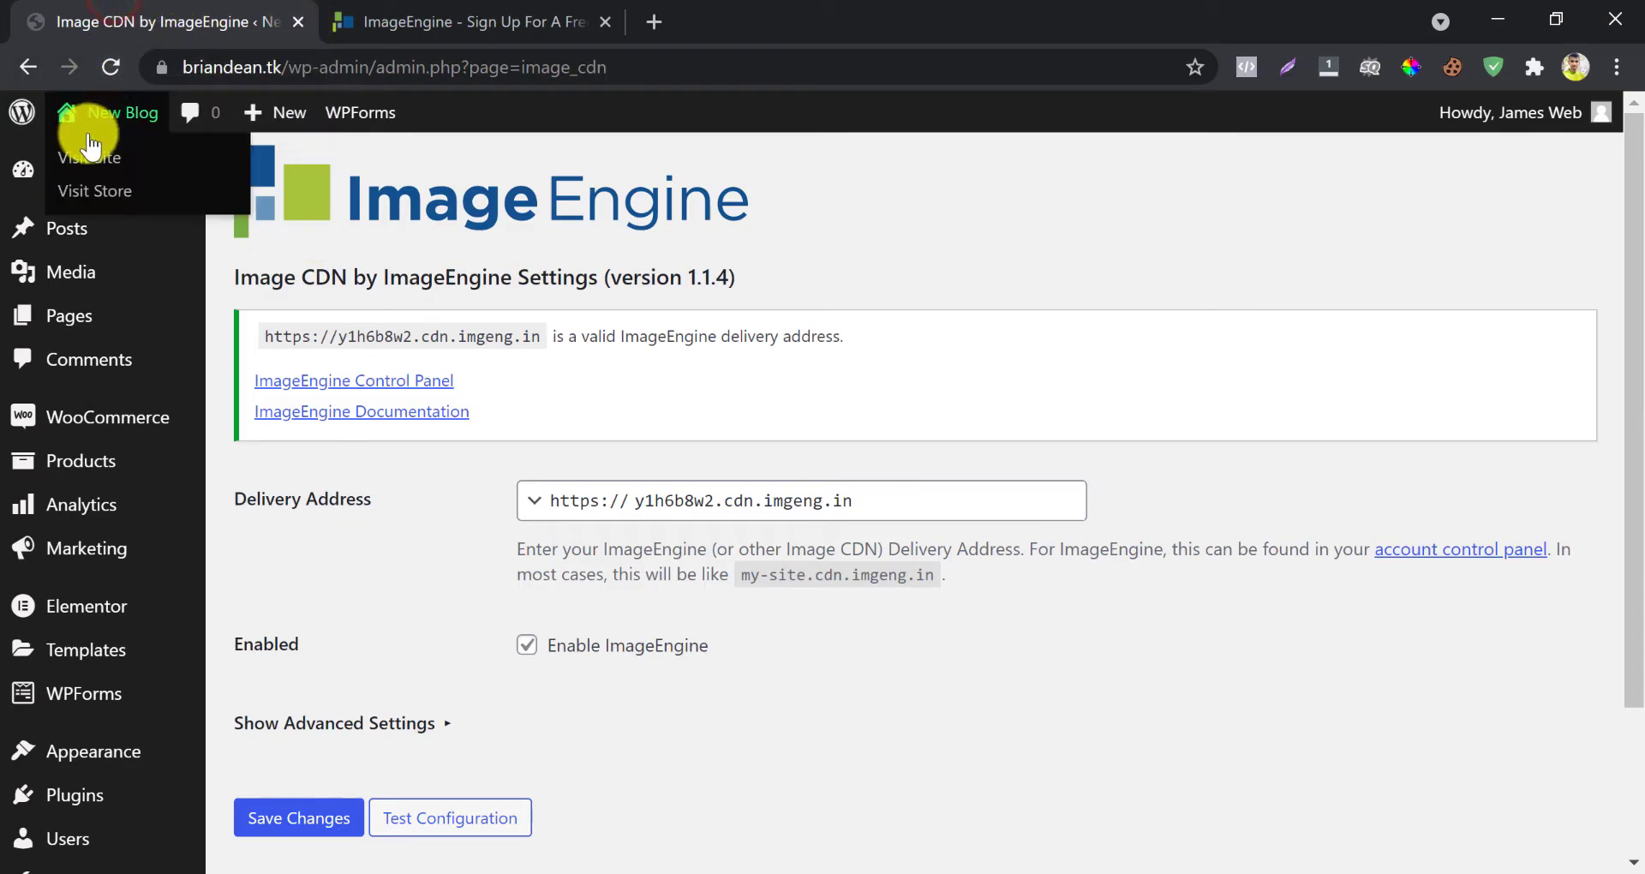
{"action": "right_click", "coordinate": [89, 160]}
{"action": "left_click", "coordinate": [146, 172]}
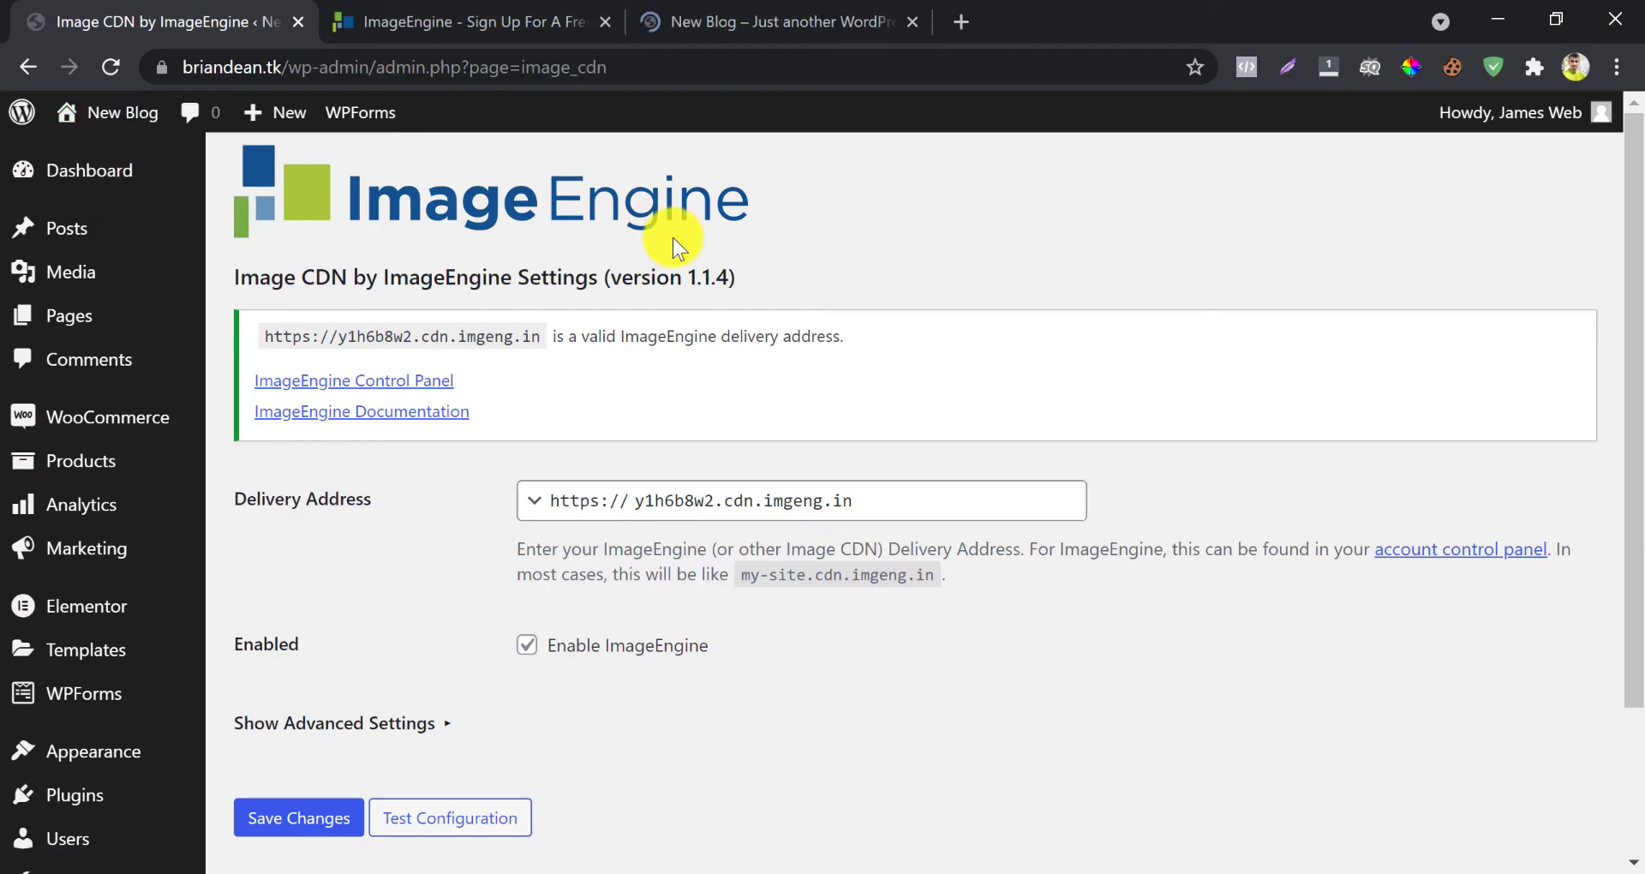
{"action": "scroll", "coordinate": [672, 240], "scroll_direction": "down", "scroll_amount": 2}
{"action": "left_click", "coordinate": [782, 19]}
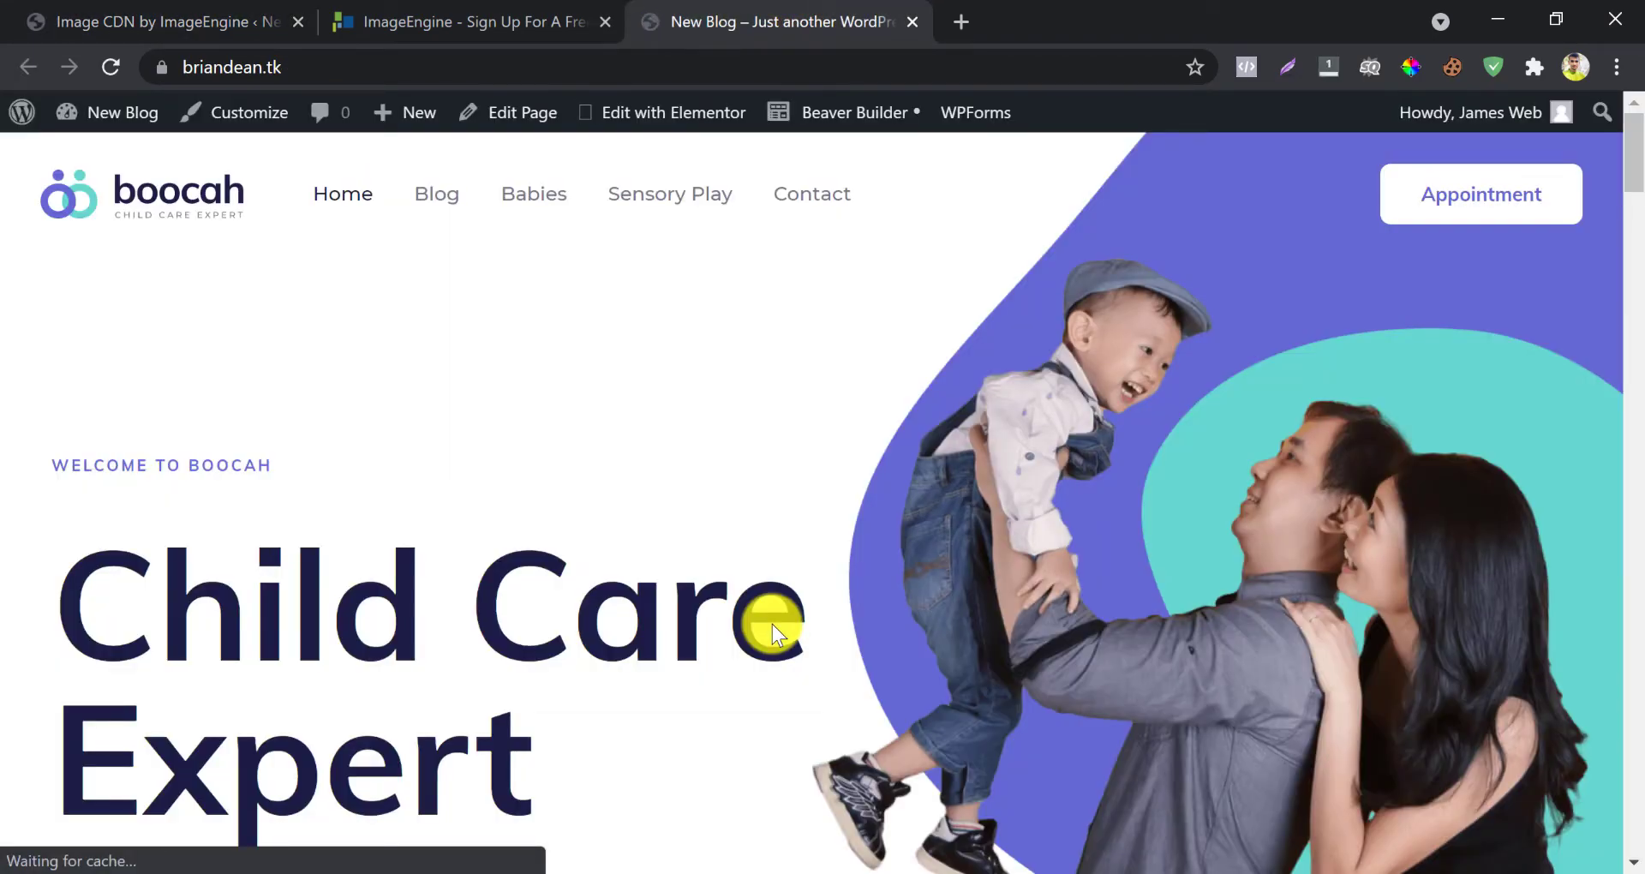
Confirm the director photo and article image load from y1h6b8w2.cdn.imgeng.in.
{"action": "scroll", "coordinate": [772, 625], "scroll_direction": "down", "scroll_amount": 10}
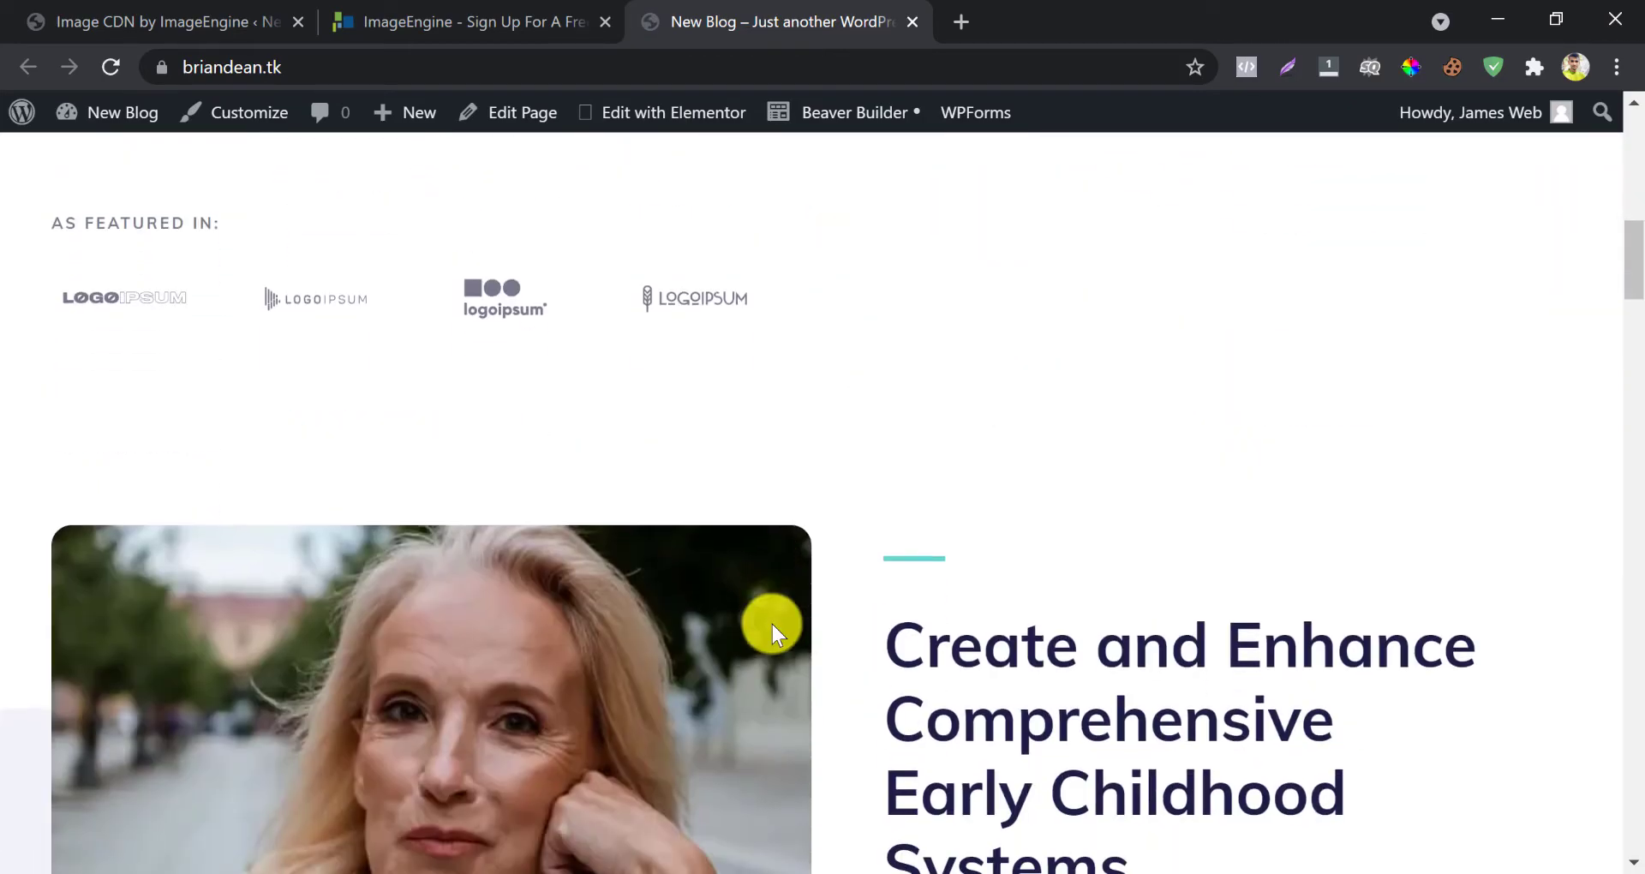
{"action": "scroll", "coordinate": [773, 624], "scroll_direction": "down", "scroll_amount": 4}
{"action": "right_click", "coordinate": [610, 392]}
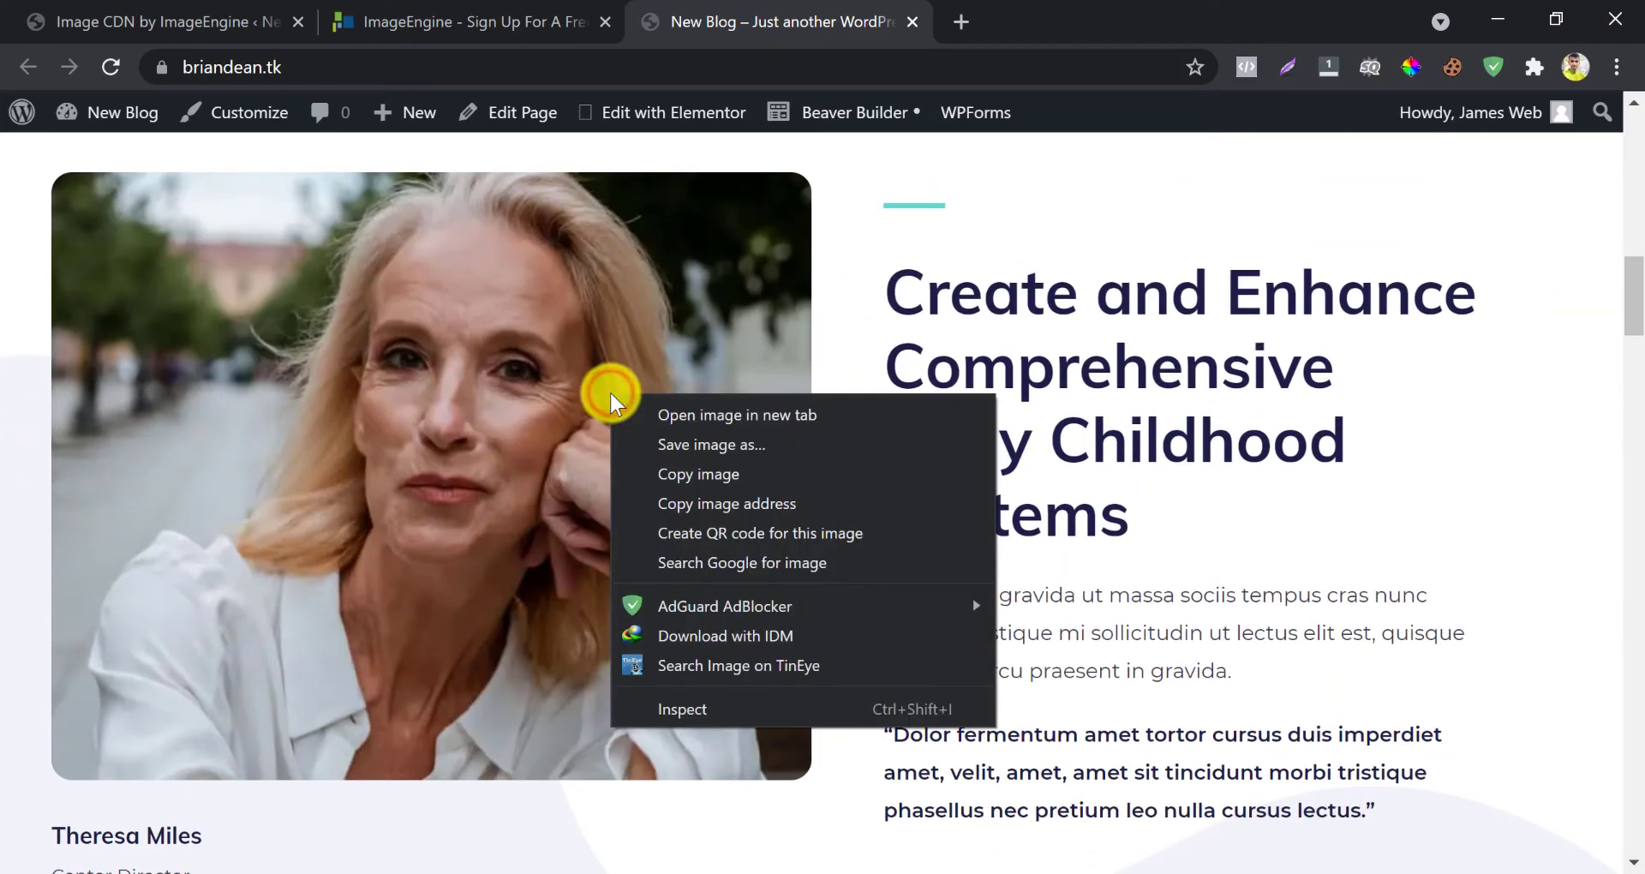
{"action": "left_click", "coordinate": [665, 401]}
{"action": "left_click", "coordinate": [992, 12]}
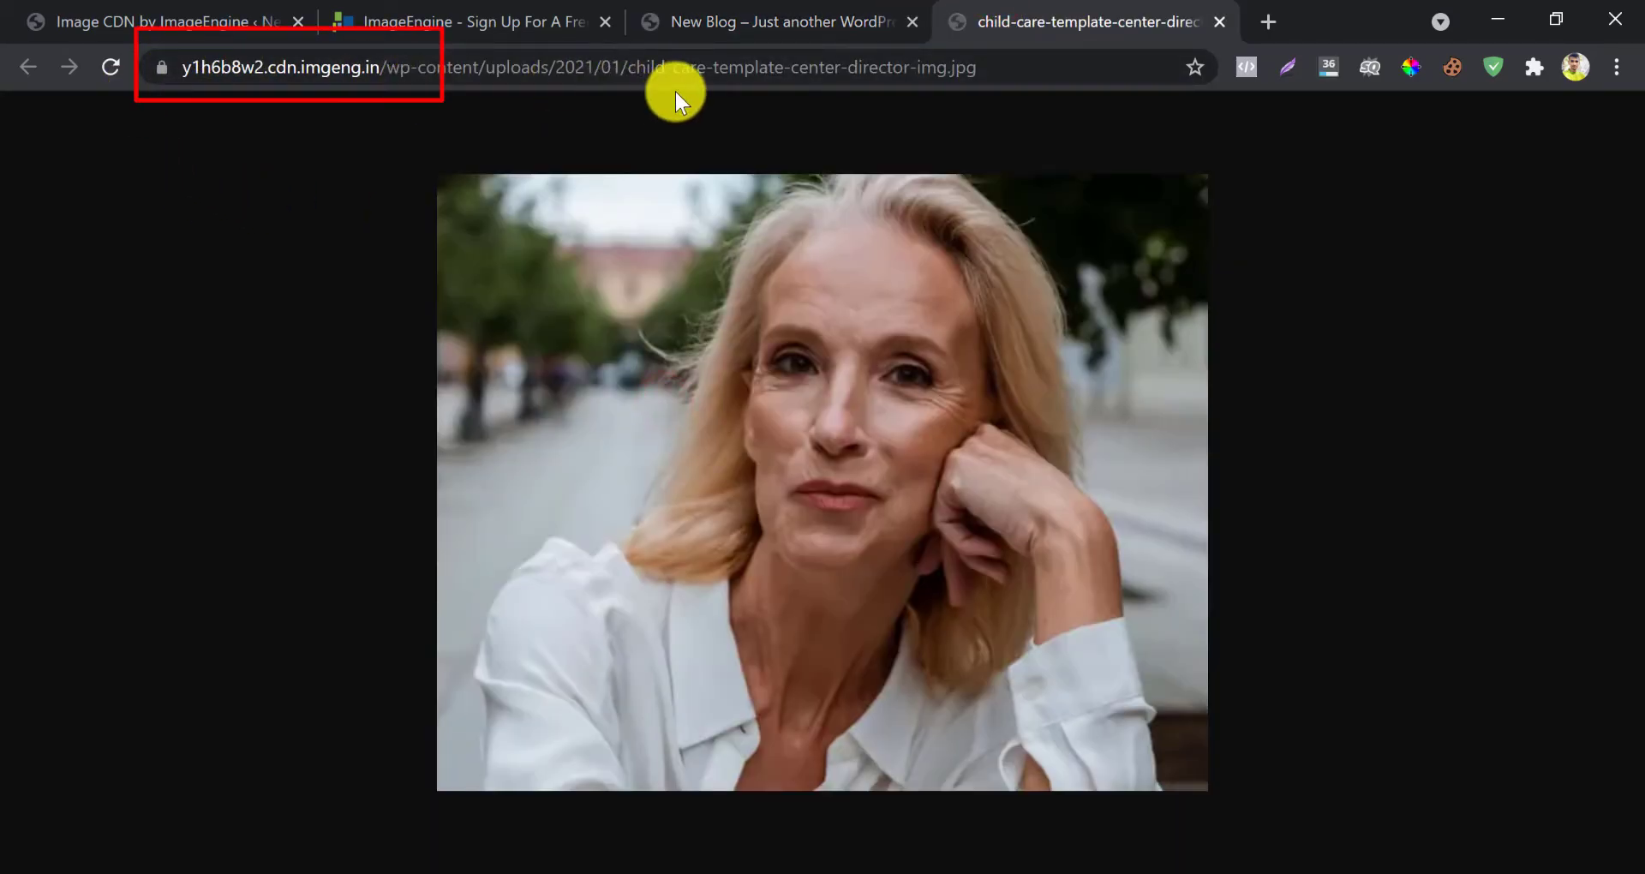
{"action": "left_click", "coordinate": [1218, 23]}
{"action": "scroll", "coordinate": [783, 594], "scroll_direction": "down", "scroll_amount": 6}
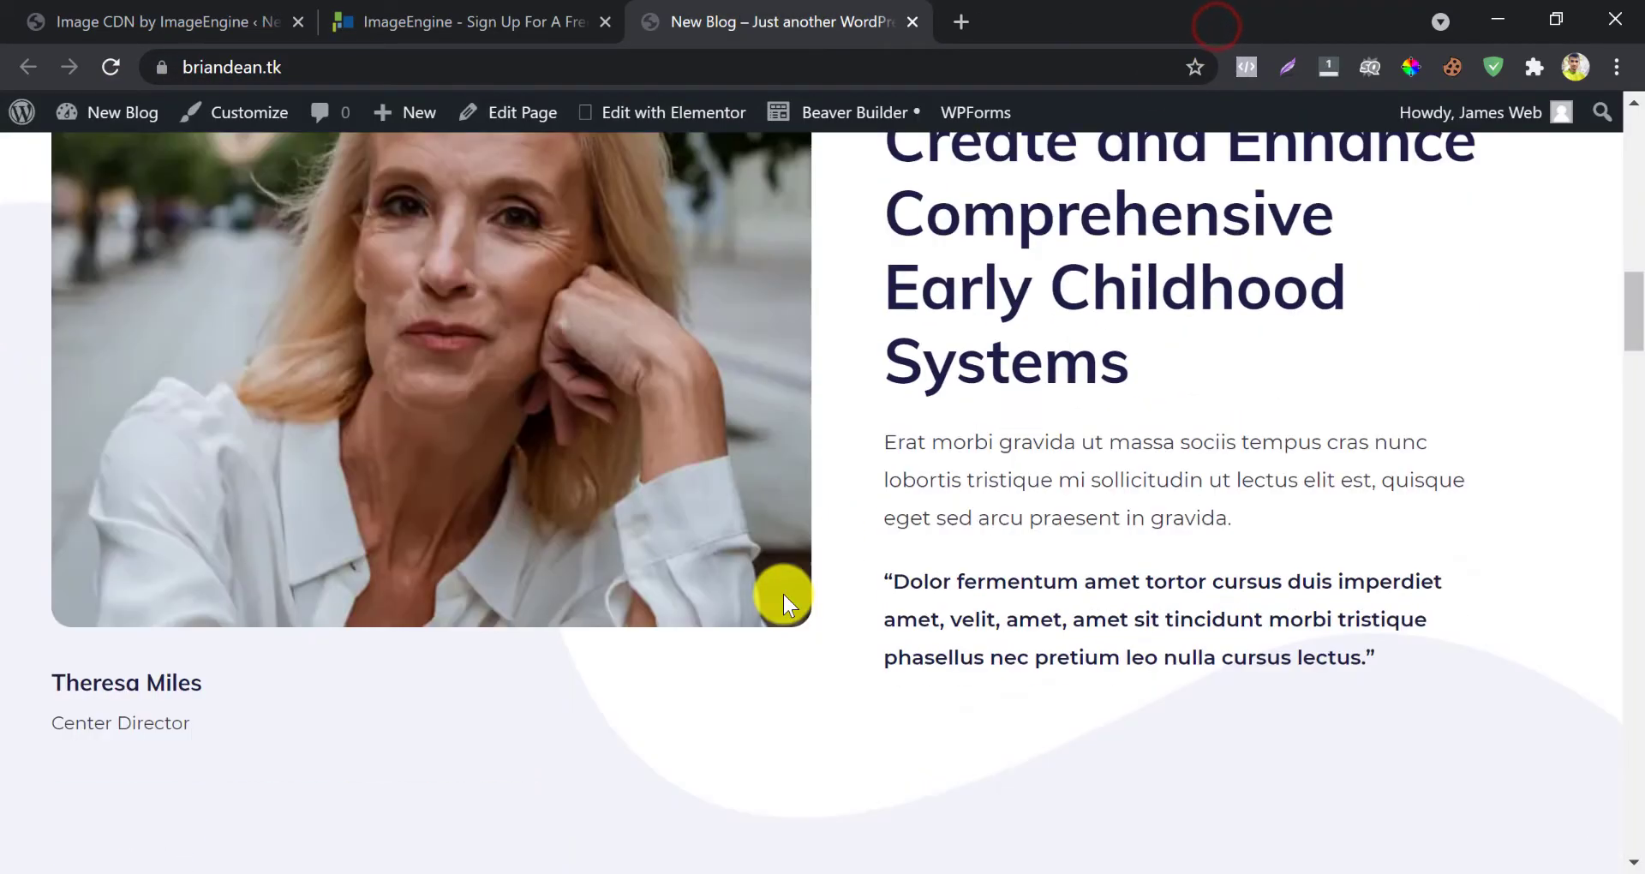
{"action": "scroll", "coordinate": [784, 594], "scroll_direction": "down", "scroll_amount": 5}
{"action": "right_click", "coordinate": [275, 231]}
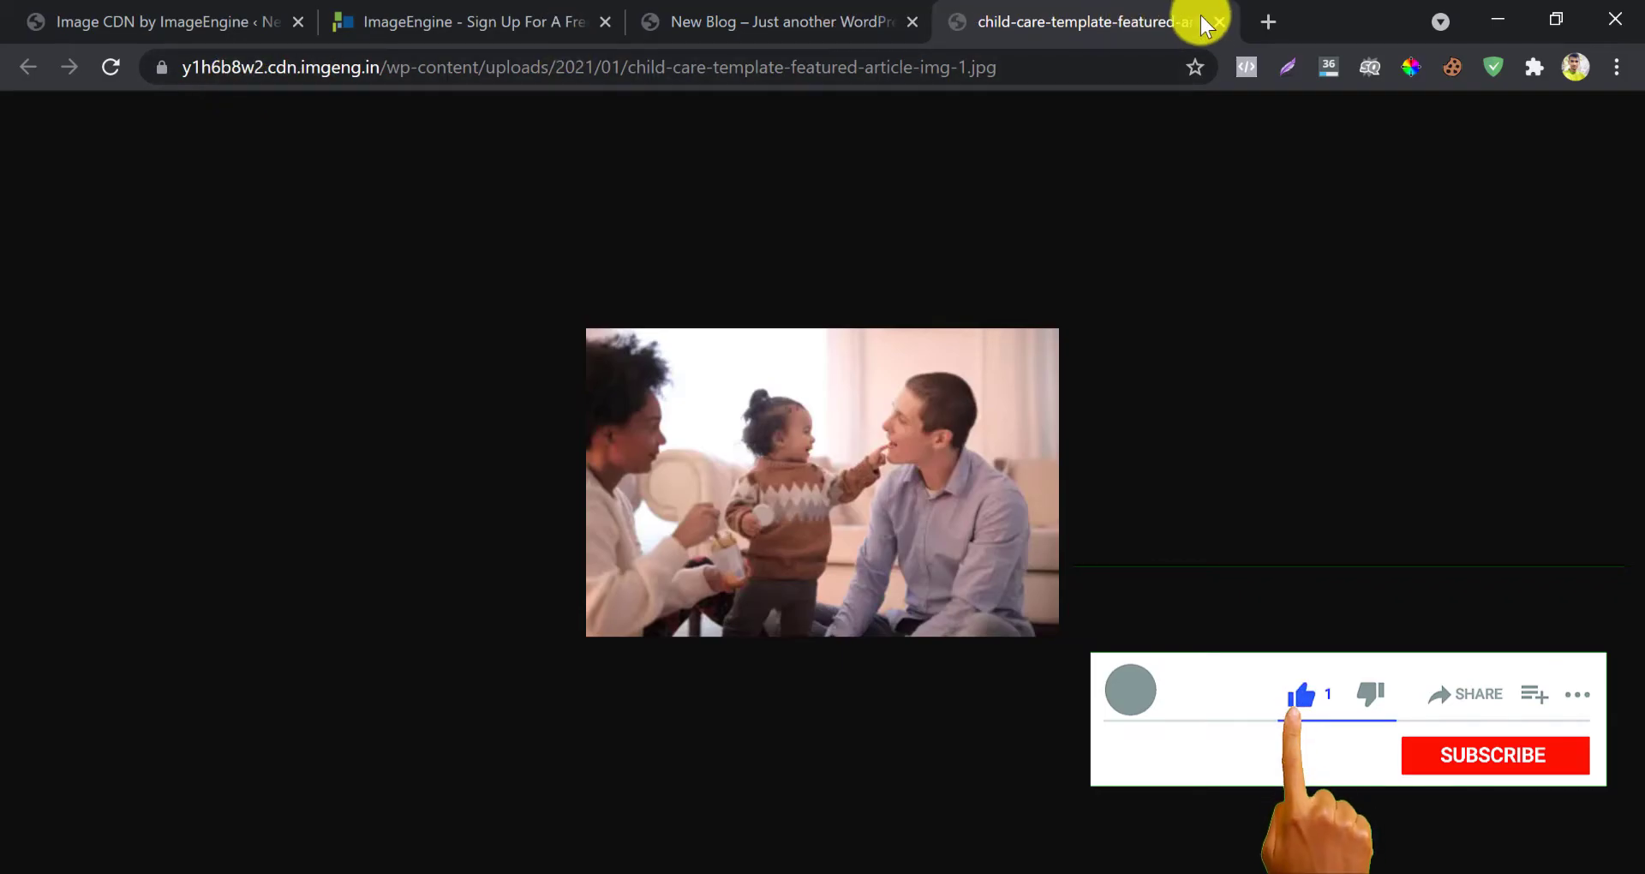
{"action": "left_click", "coordinate": [1219, 21]}
{"action": "scroll", "coordinate": [786, 387], "scroll_direction": "up", "scroll_amount": 5}
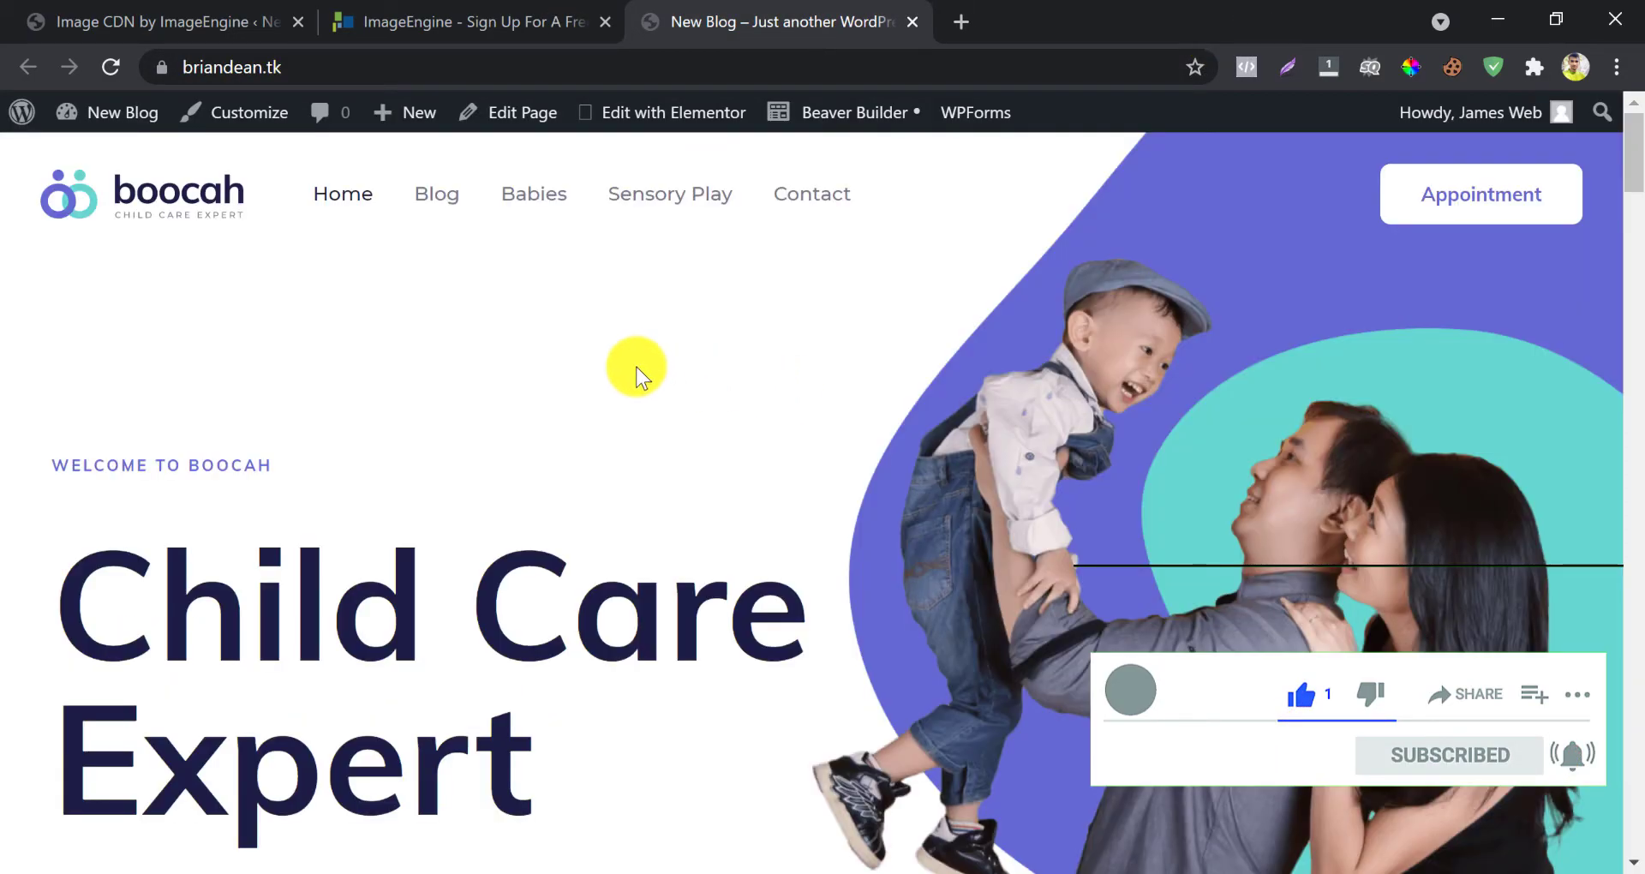
Open DevTools Network, filter to Img requests, and reload the homepage.
{"action": "right_click", "coordinate": [444, 332]}
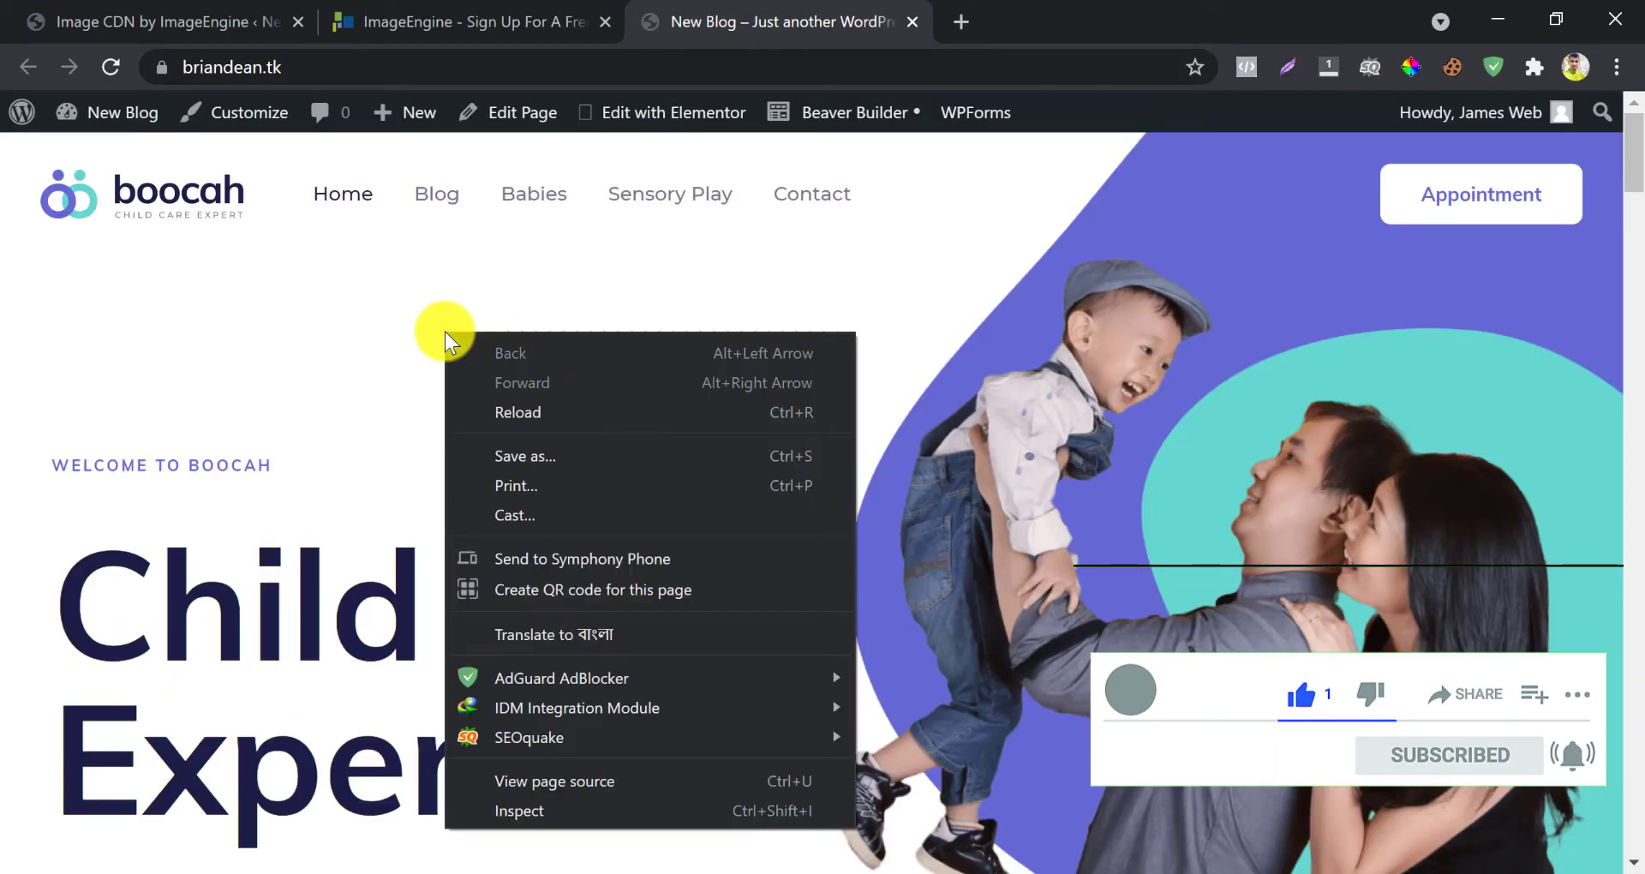
{"action": "left_click", "coordinate": [559, 809]}
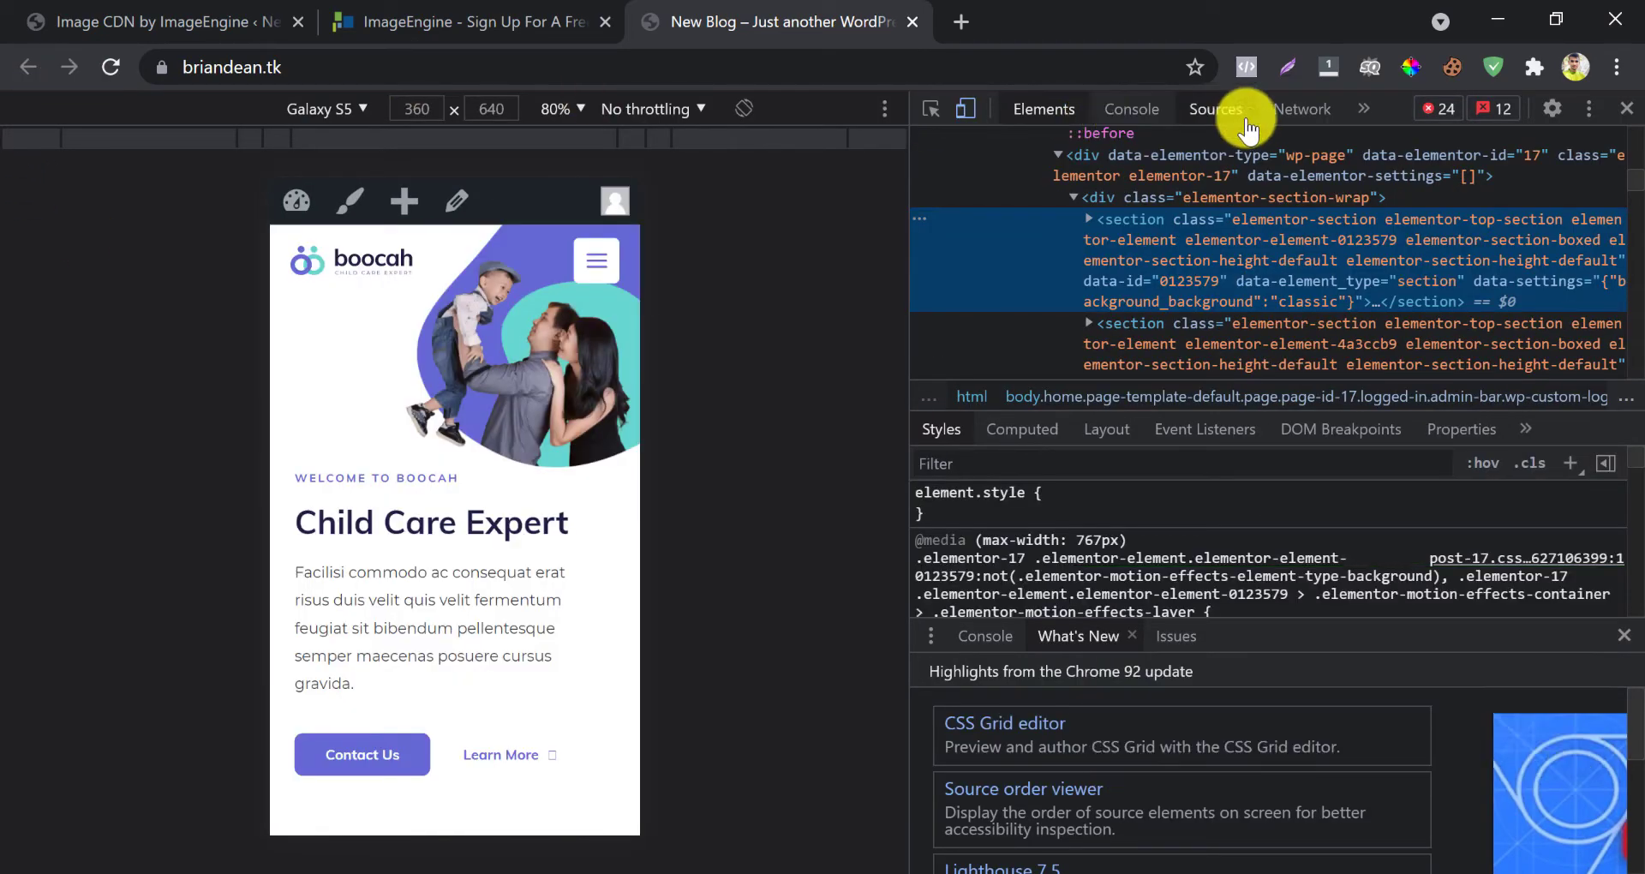
{"action": "left_click", "coordinate": [1298, 112]}
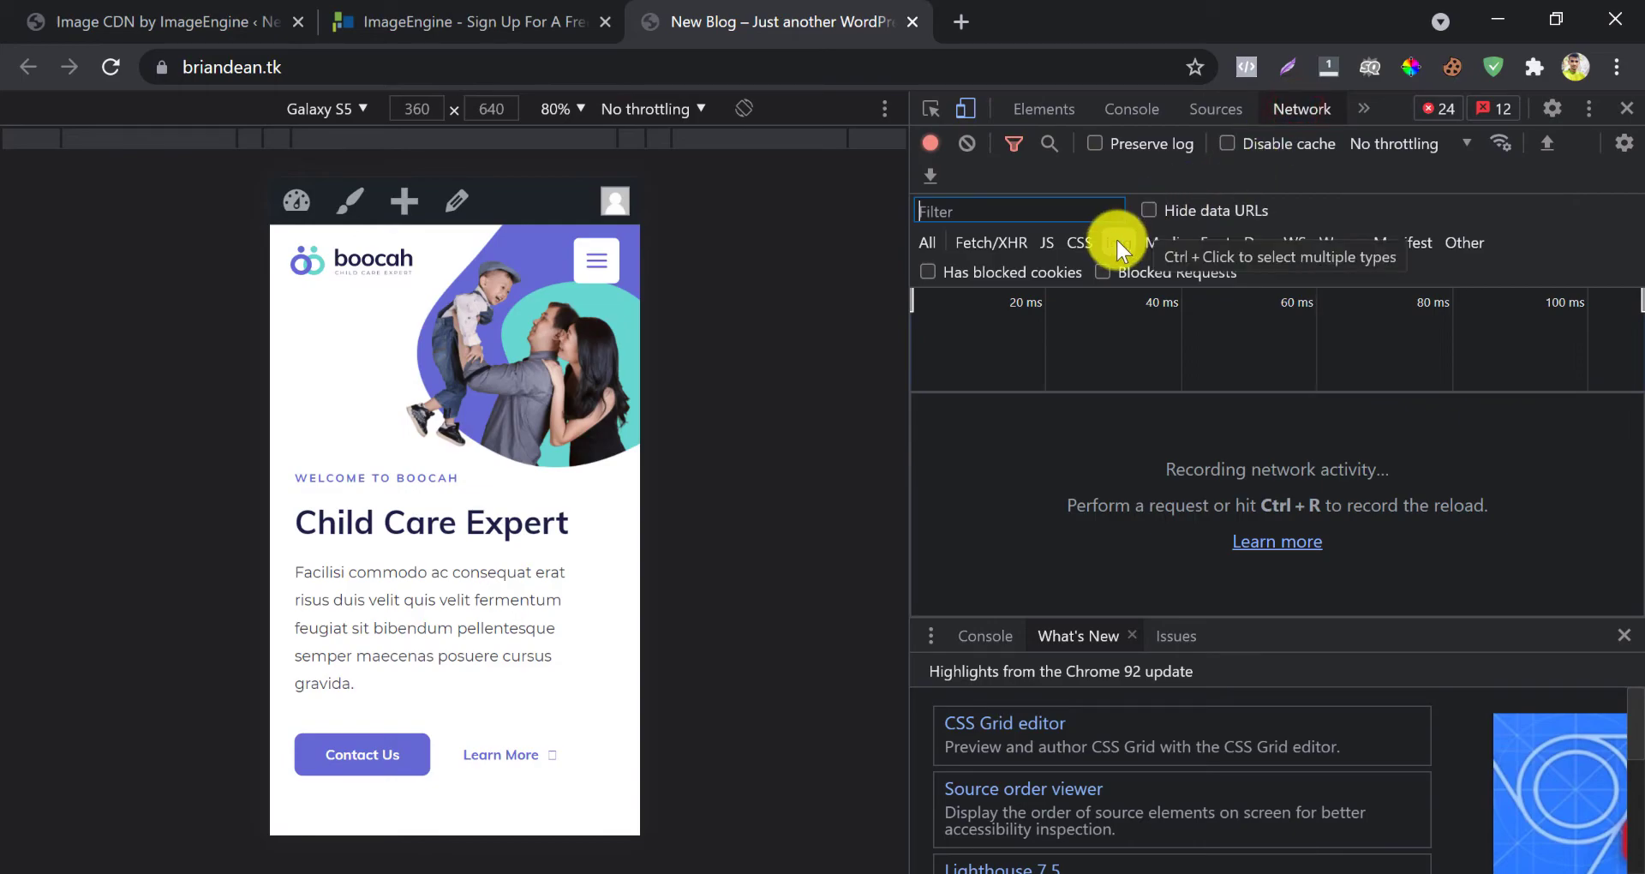
{"action": "left_click", "coordinate": [1117, 244]}
{"action": "left_click", "coordinate": [109, 66]}
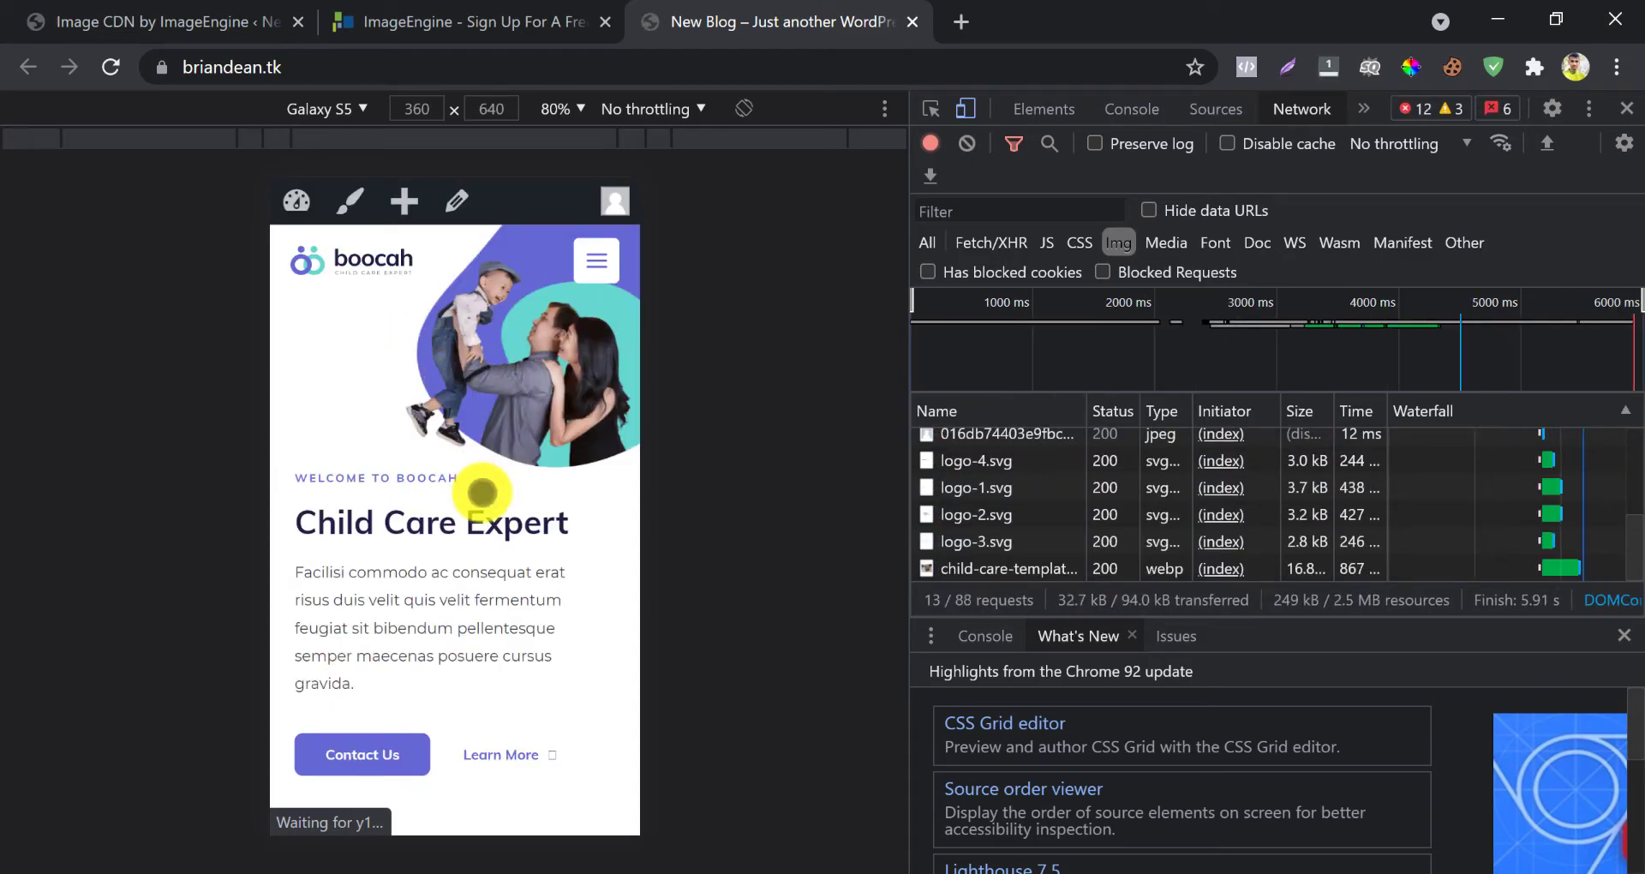
Preview the center-director request, confirming a 15.9 kB WebP, then return to the settings tab.
{"action": "scroll", "coordinate": [477, 488], "scroll_direction": "down", "scroll_amount": 10}
{"action": "scroll", "coordinate": [477, 491], "scroll_direction": "down", "scroll_amount": 4}
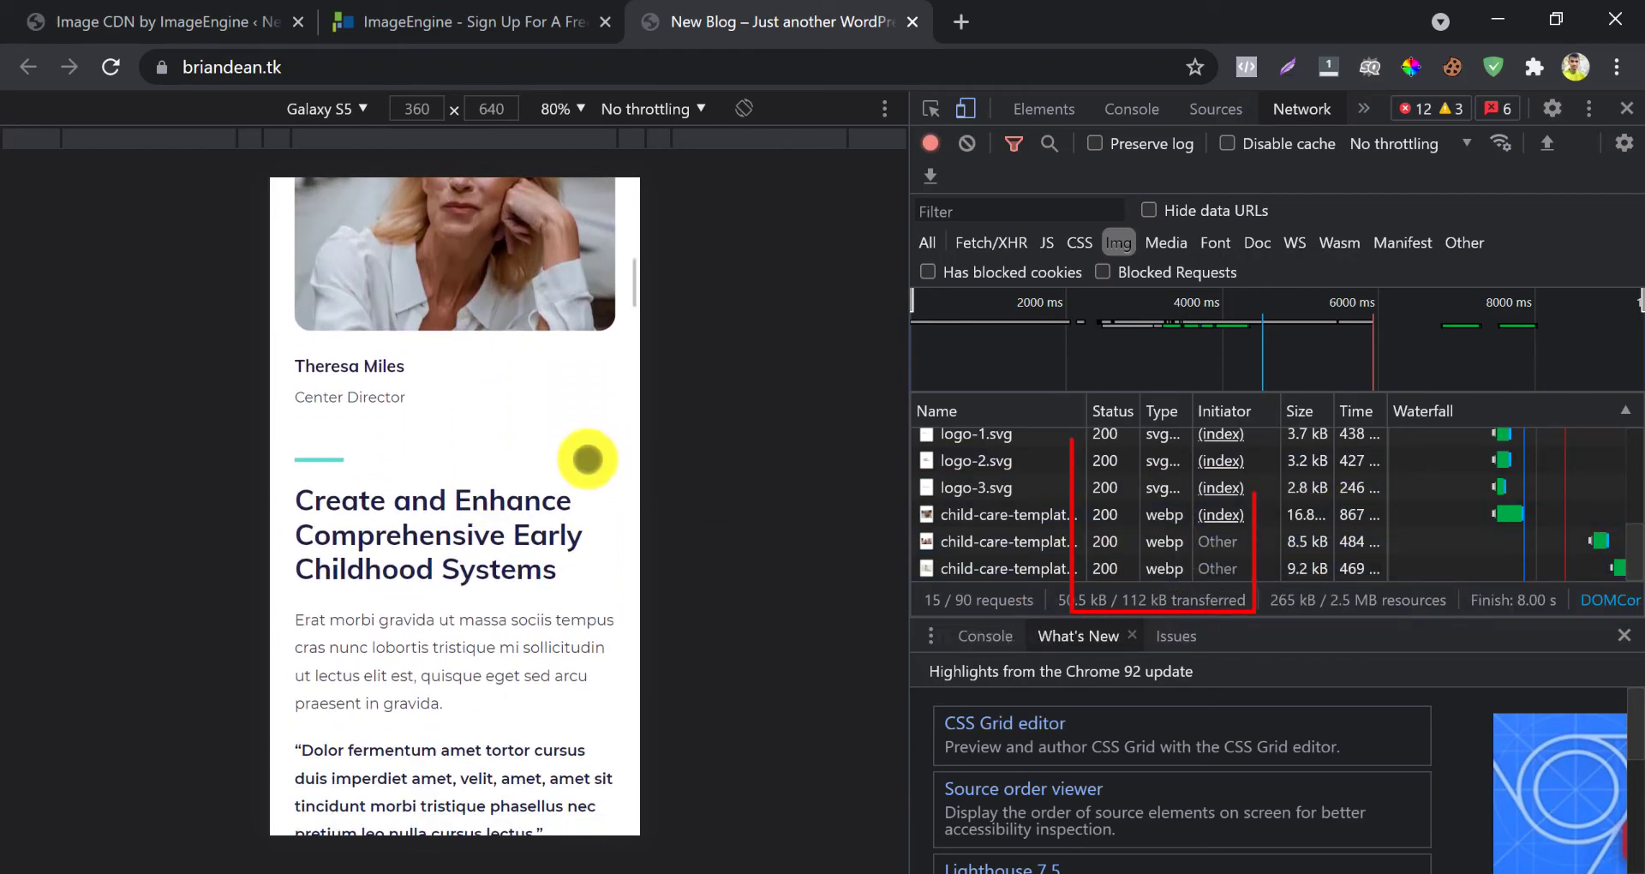
{"action": "scroll", "coordinate": [587, 459], "scroll_direction": "down", "scroll_amount": 4}
{"action": "scroll", "coordinate": [587, 459], "scroll_direction": "down", "scroll_amount": 2}
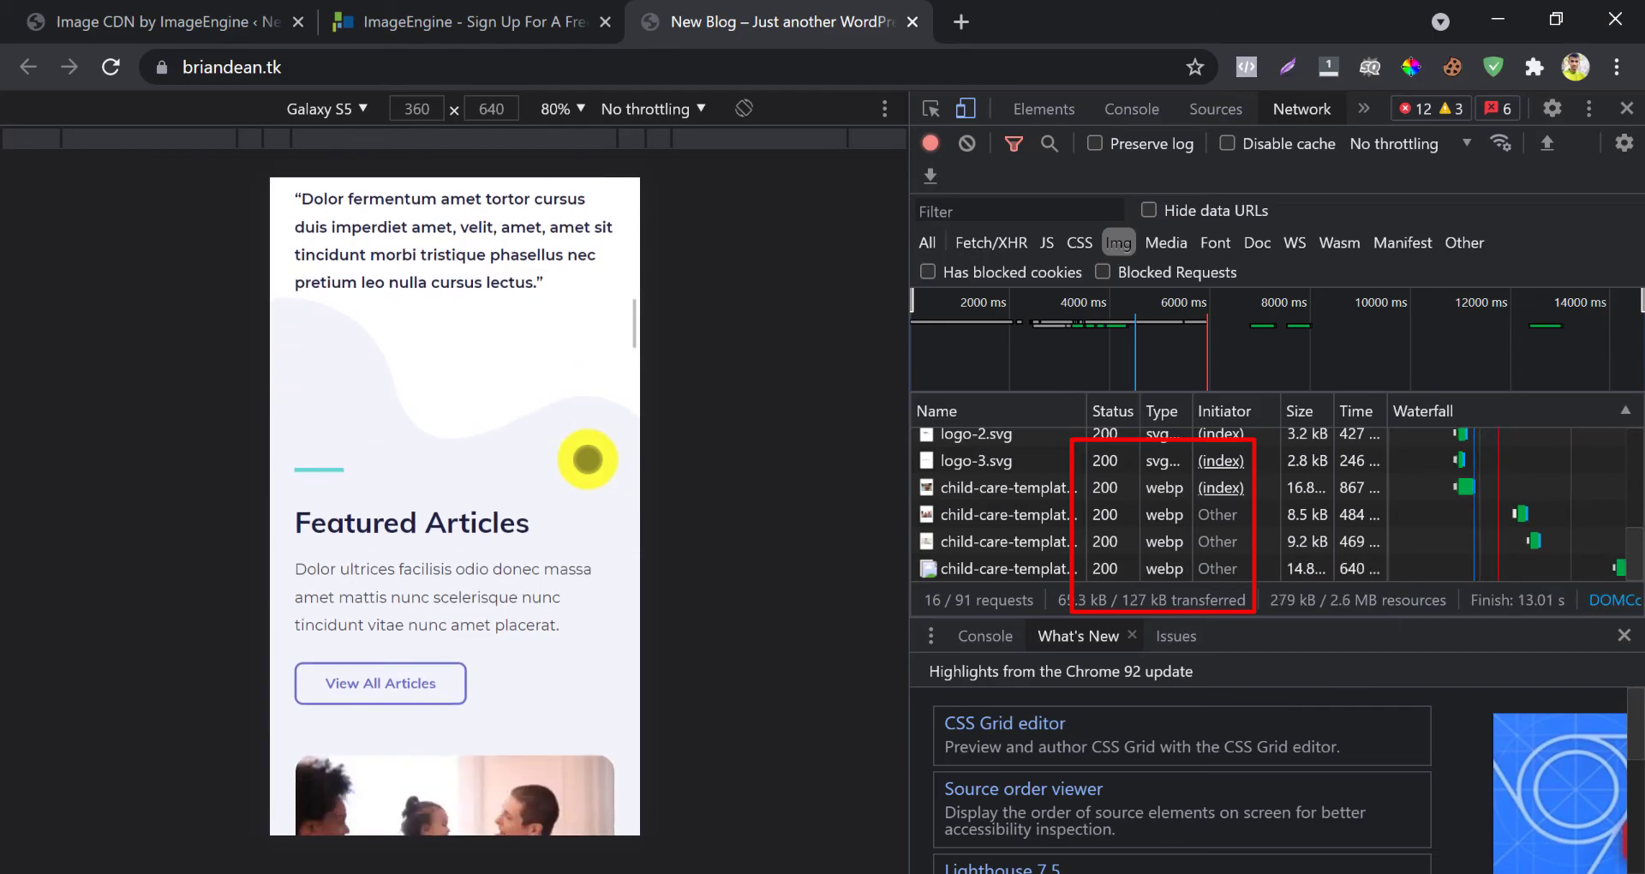
{"action": "left_click", "coordinate": [1046, 487]}
{"action": "scroll", "coordinate": [1297, 502], "scroll_direction": "up", "scroll_amount": 3}
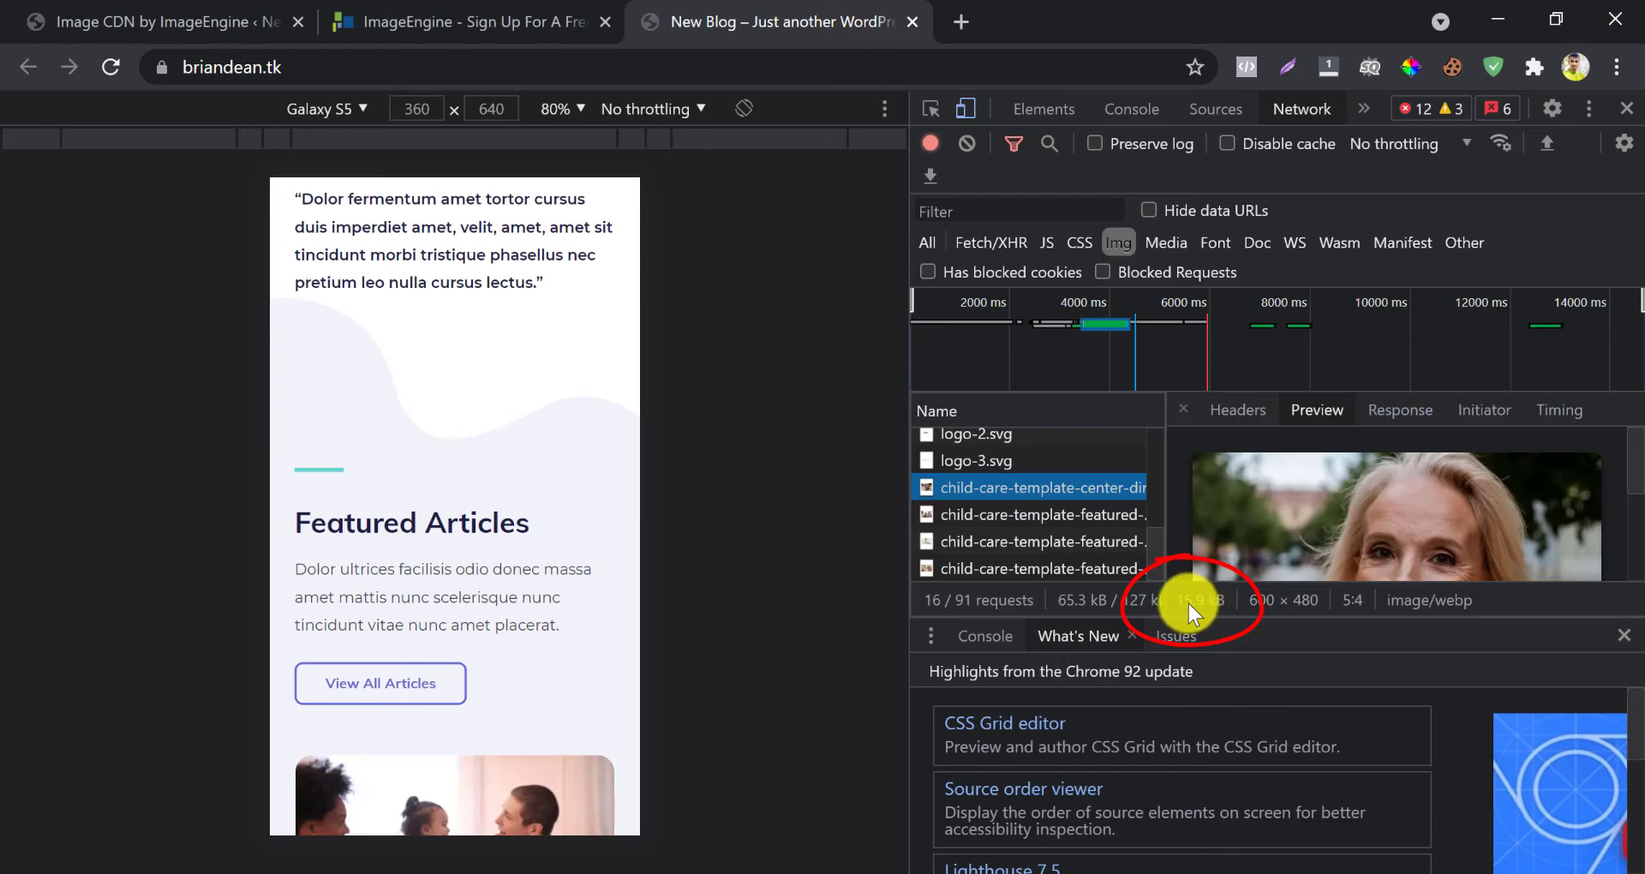
{"action": "left_click", "coordinate": [1184, 409]}
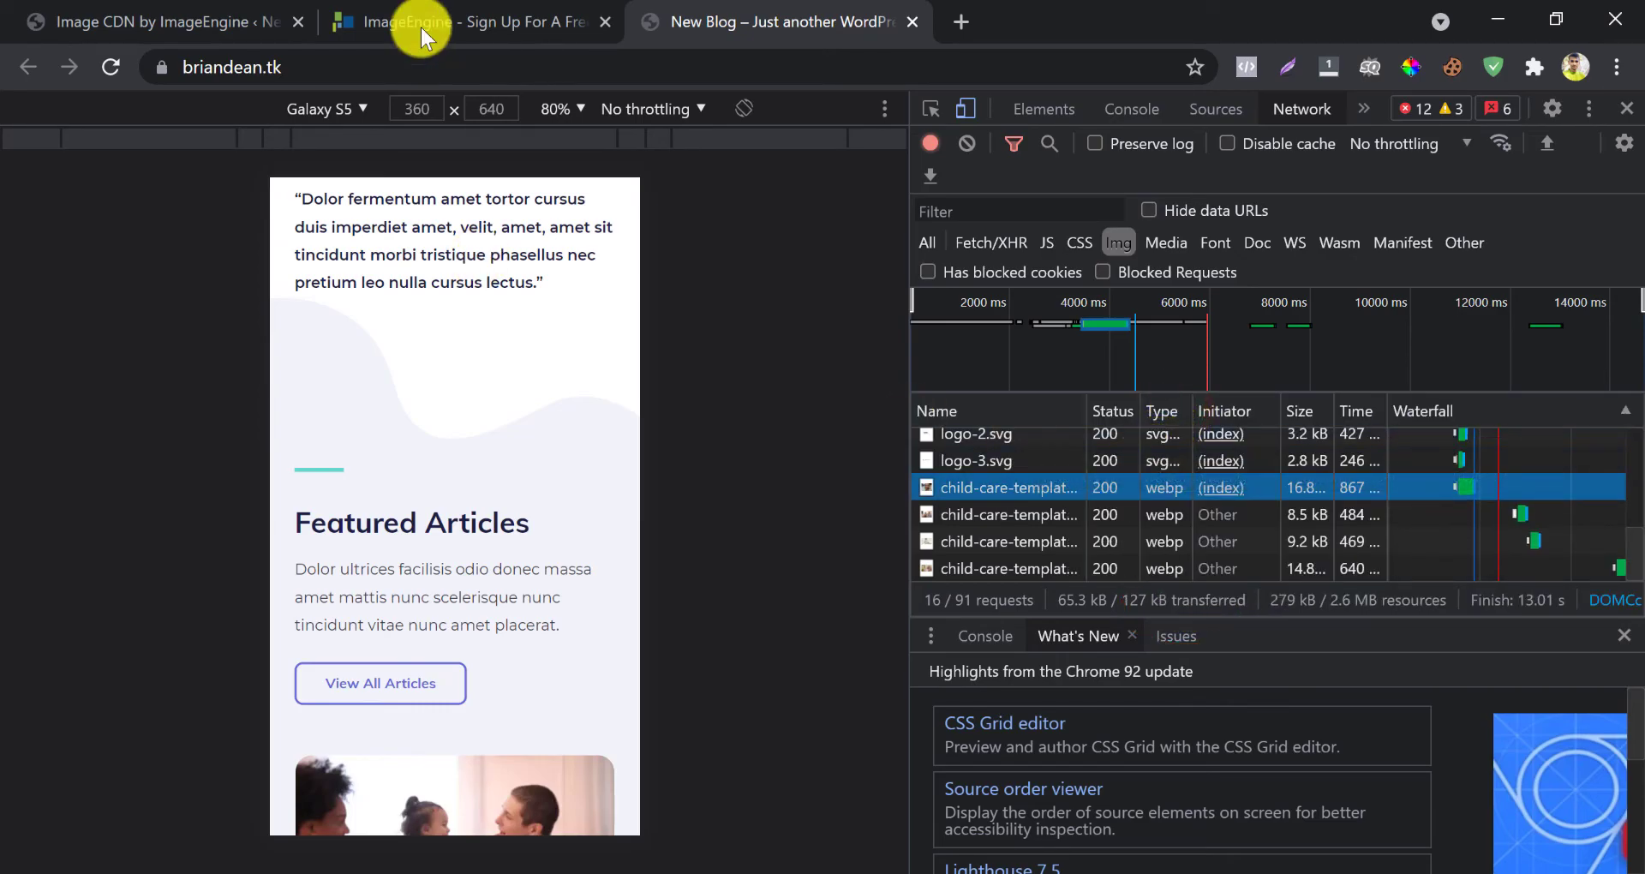
{"action": "left_click", "coordinate": [53, 7]}
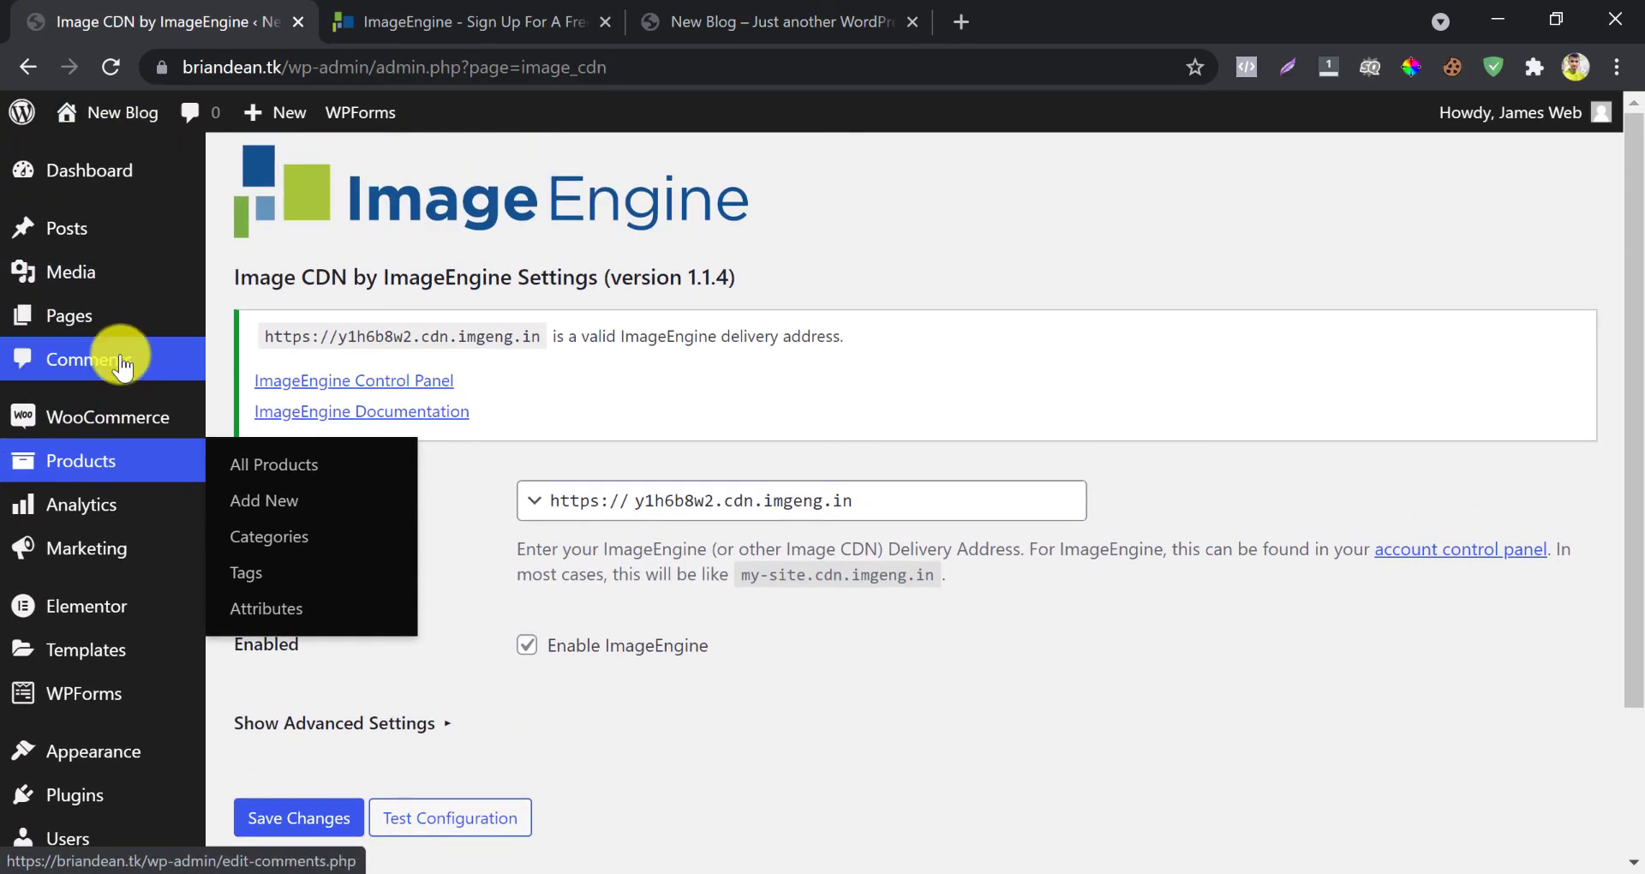
Check child-care-template-center-director-img.jpg is 36 KB in the Media Library, then switch to the ImageEngine tab.
{"action": "mouse_move", "coordinate": [103, 272]}
{"action": "left_click", "coordinate": [276, 281]}
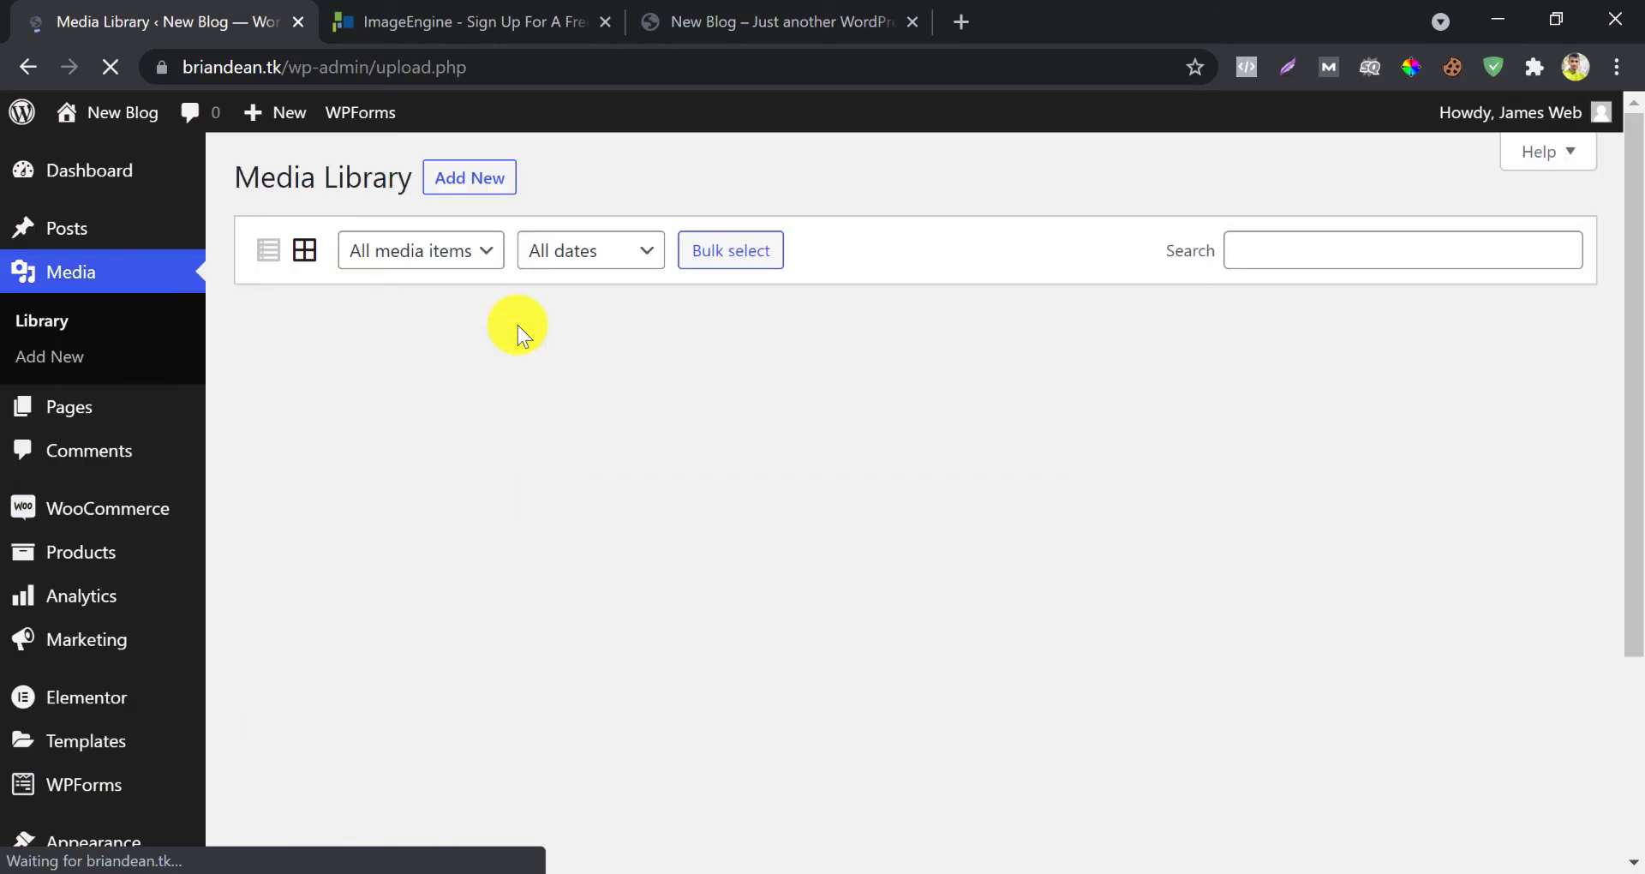
{"action": "scroll", "coordinate": [569, 472], "scroll_direction": "down", "scroll_amount": 2}
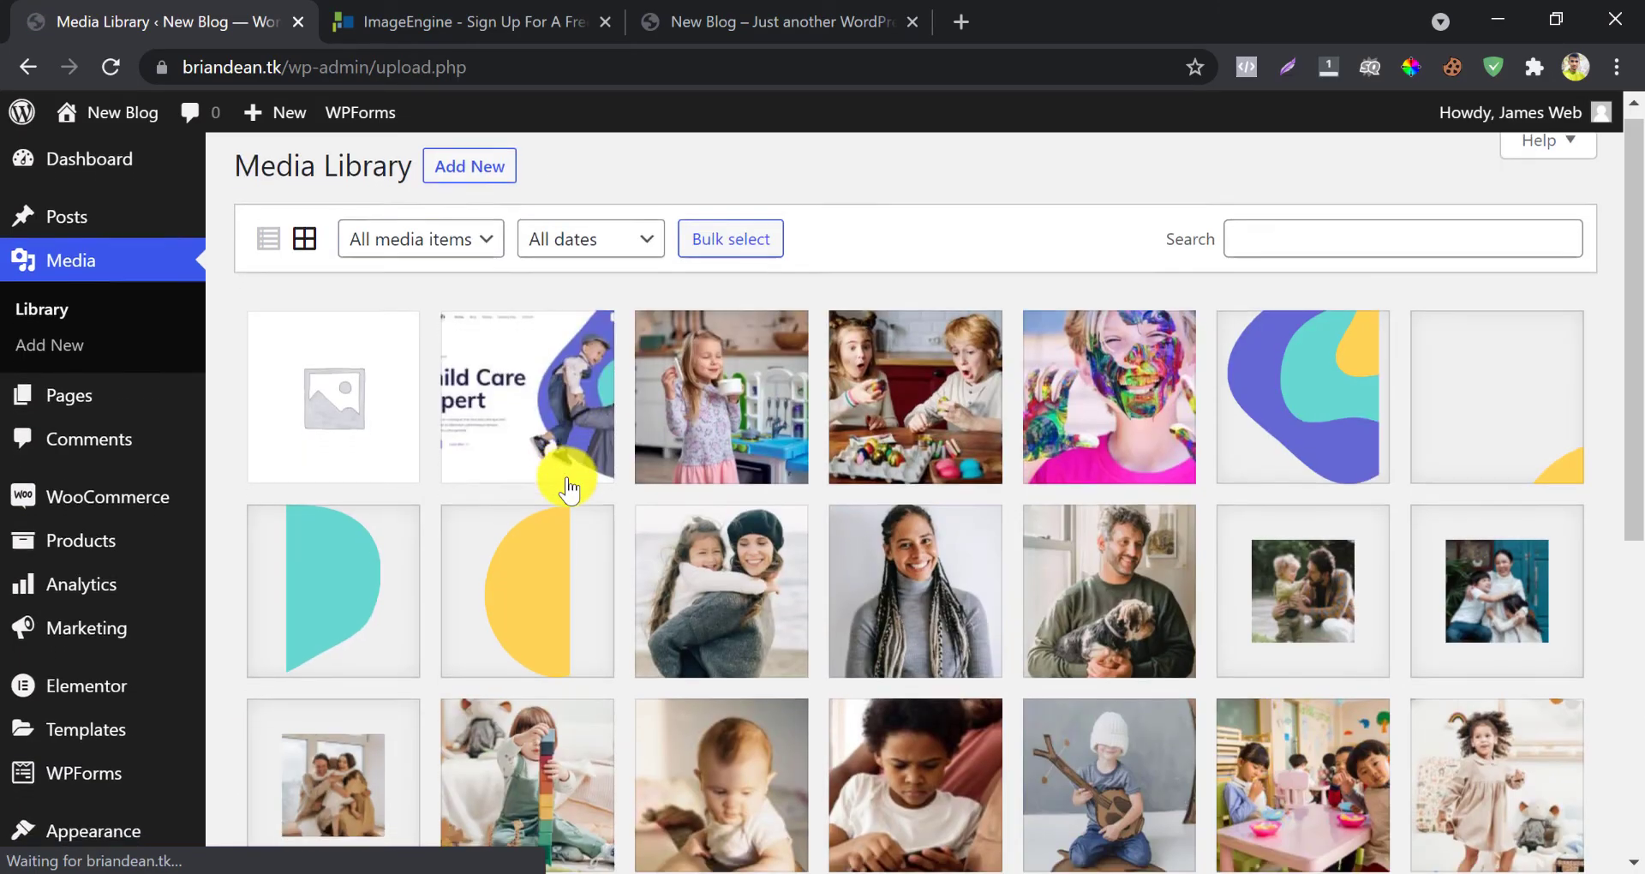
{"action": "scroll", "coordinate": [569, 477], "scroll_direction": "down", "scroll_amount": 4}
{"action": "left_click", "coordinate": [919, 634]}
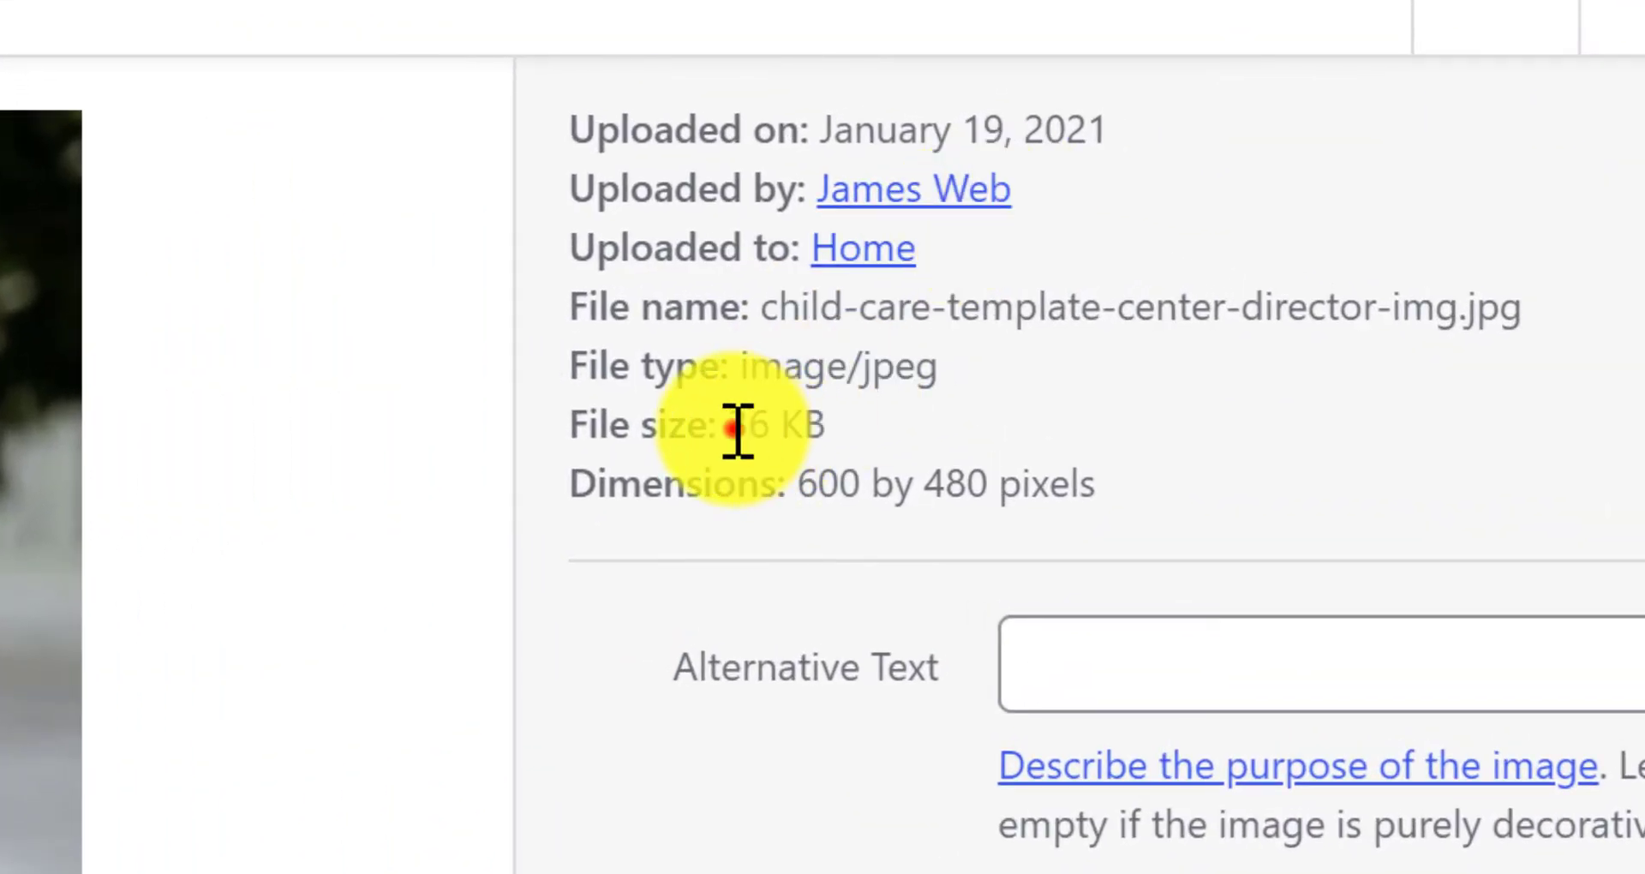
{"action": "left_click_drag", "start_coordinate": [738, 428], "coordinate": [937, 440]}
{"action": "left_click_drag", "start_coordinate": [1175, 413], "coordinate": [797, 367]}
{"action": "left_click", "coordinate": [793, 356]}
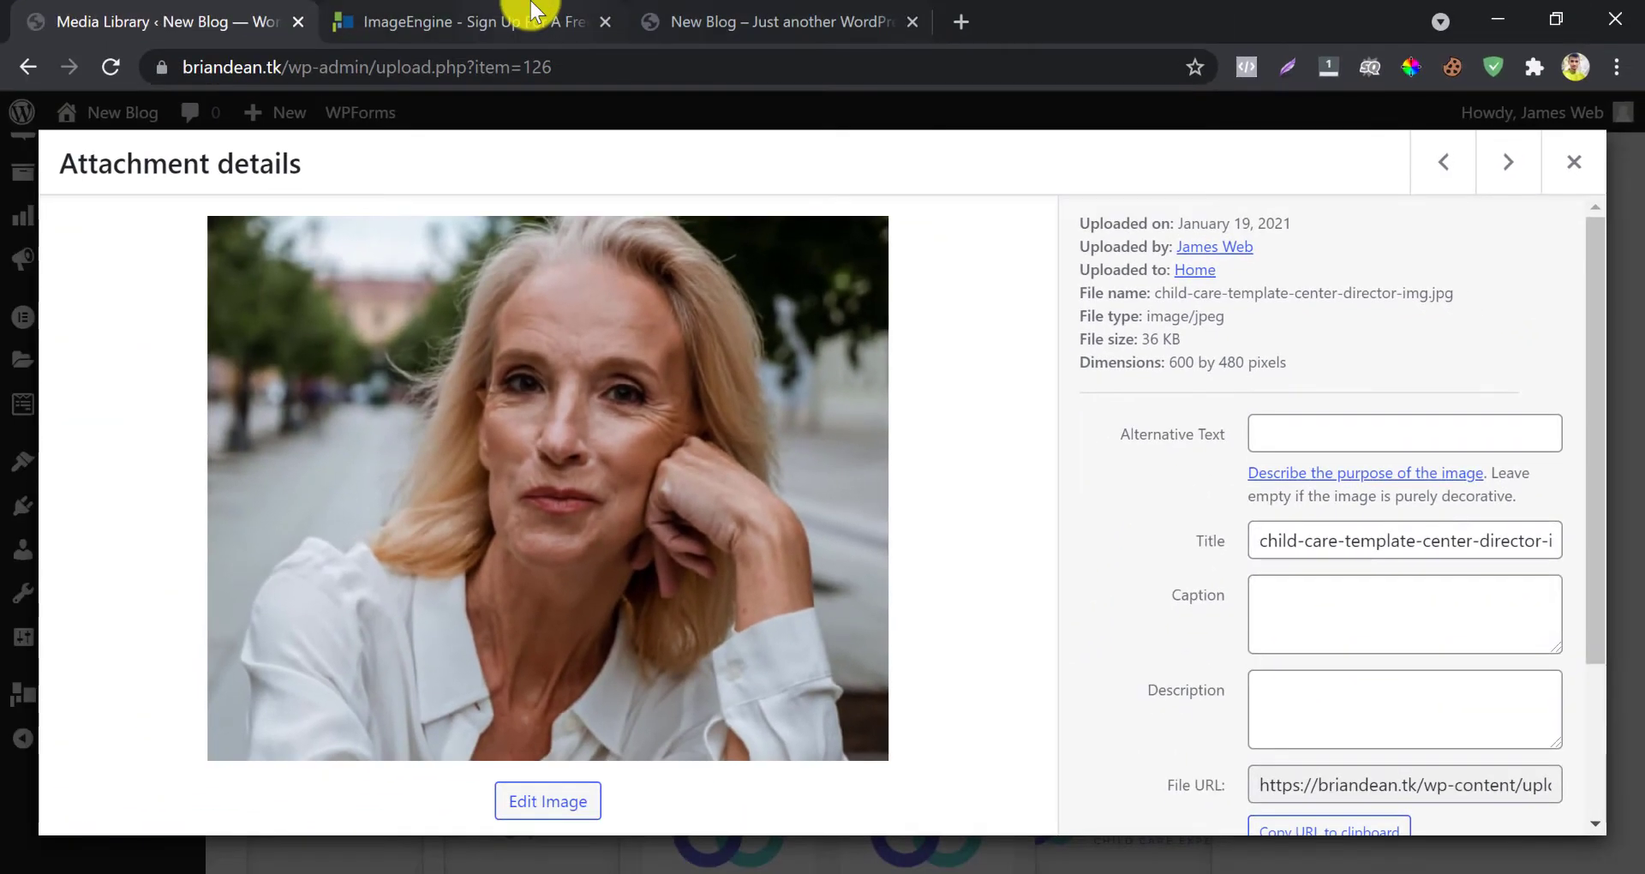
{"action": "left_click", "coordinate": [529, 18]}
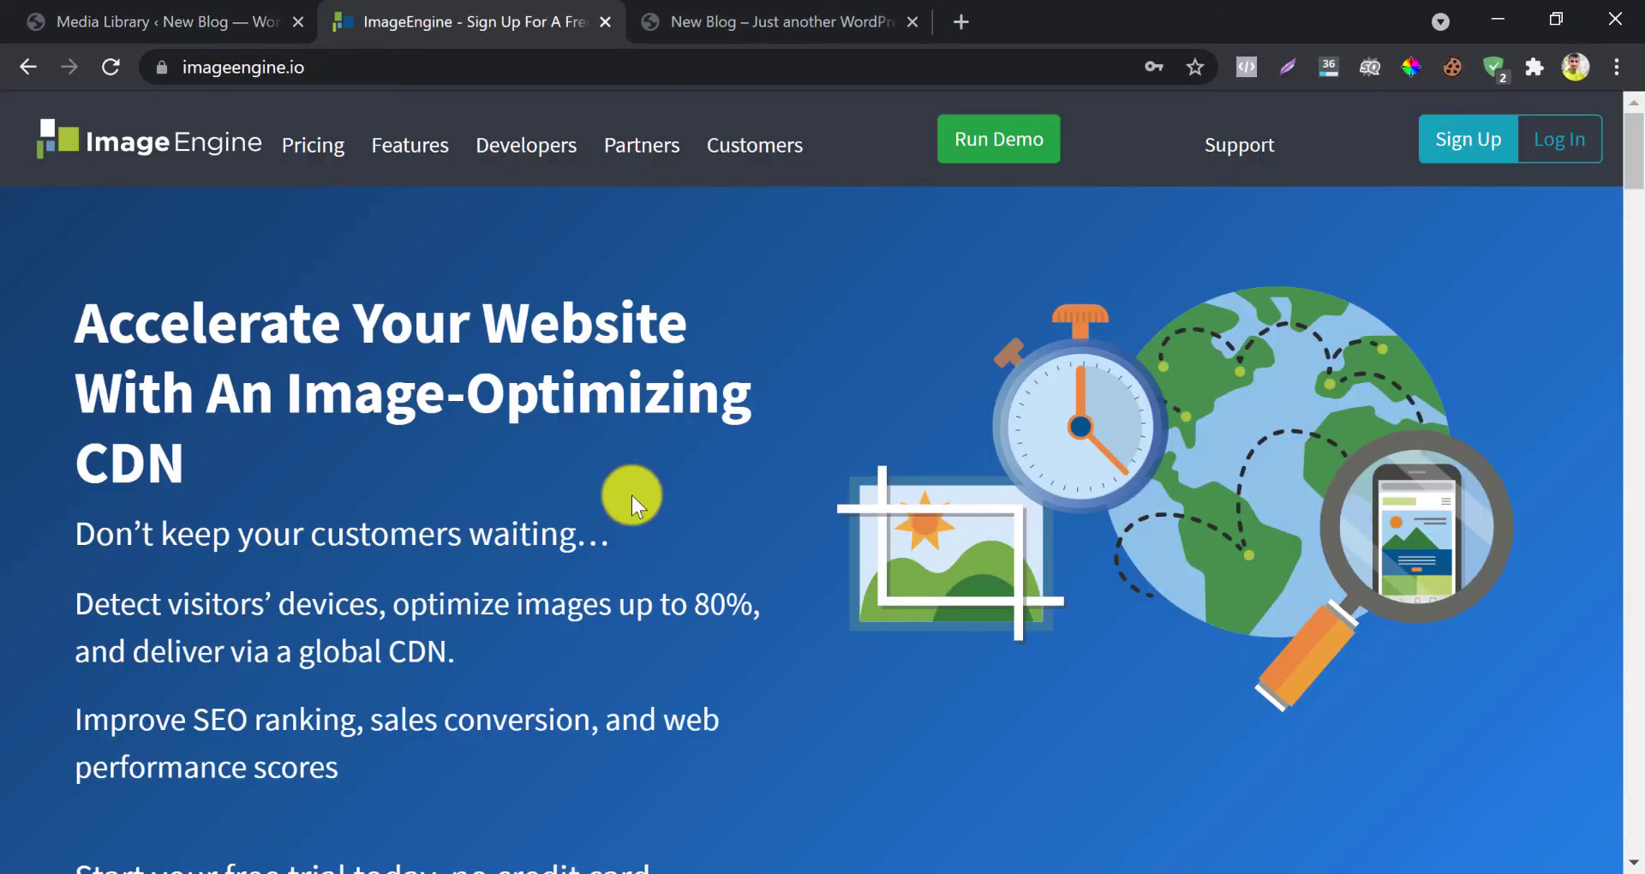